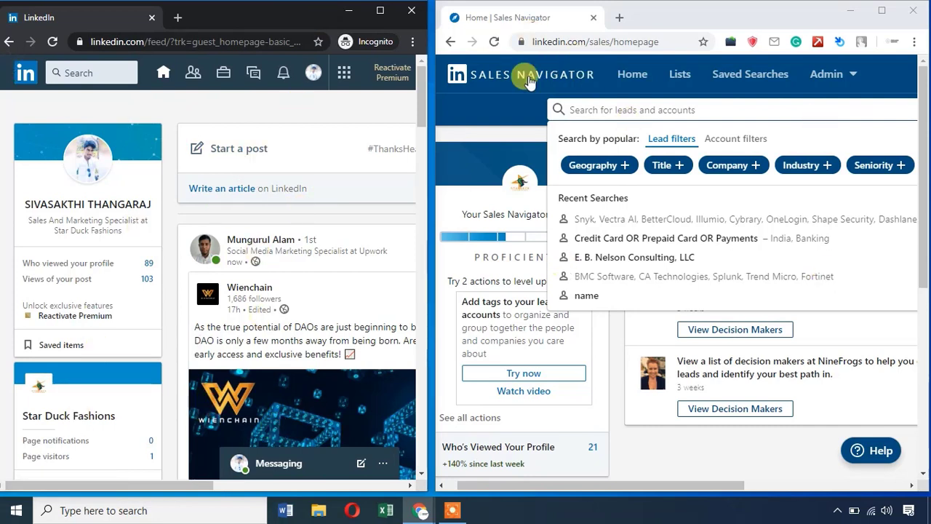
Maximize the regular LinkedIn feed window and bring it in front of the Sales Navigator window.
left_click(506, 116)
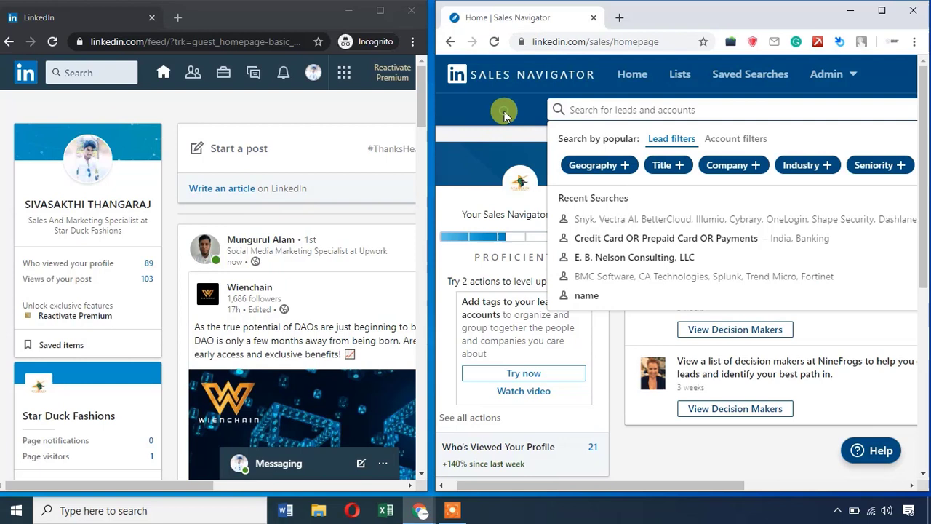
left_click(141, 109)
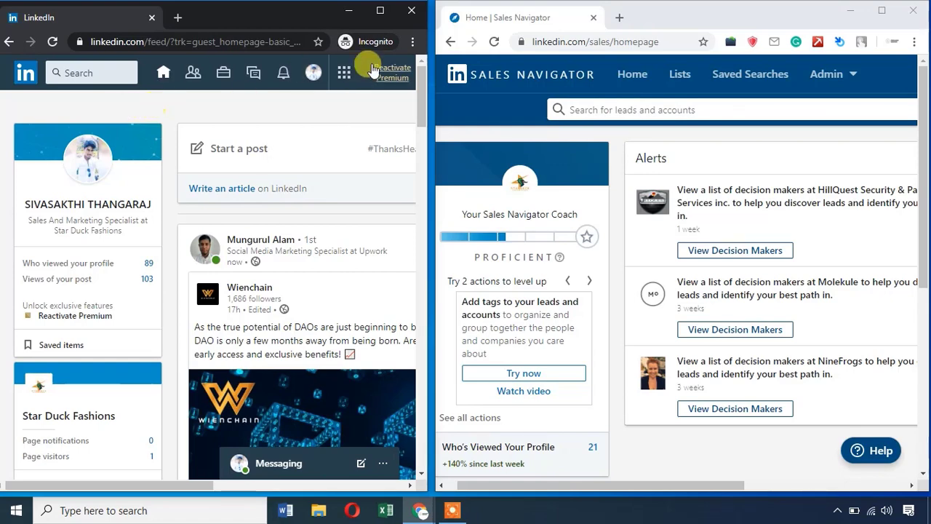
left_click(379, 21)
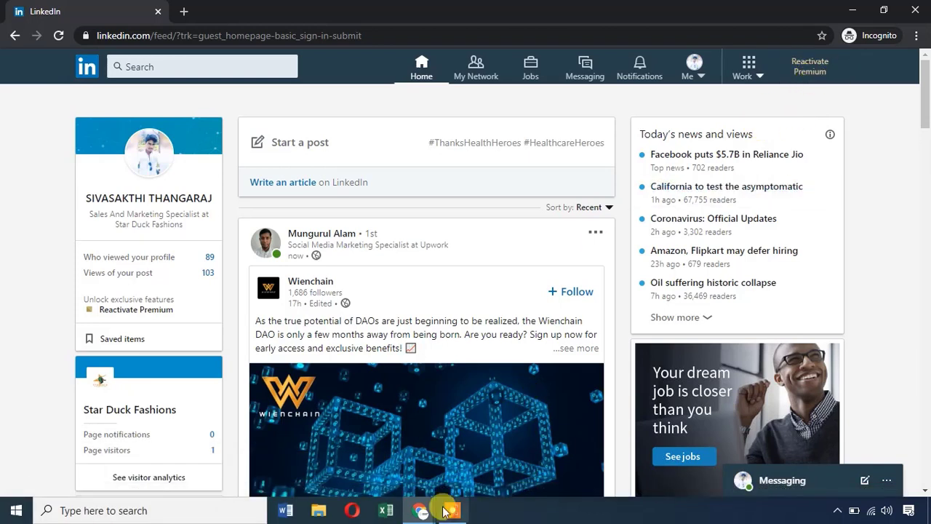
mouse_move(422, 510)
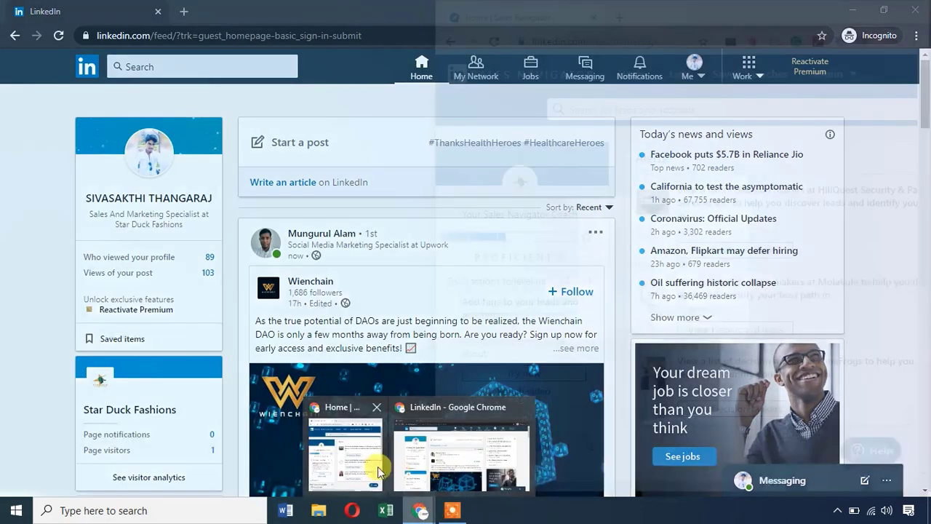
left_click(357, 454)
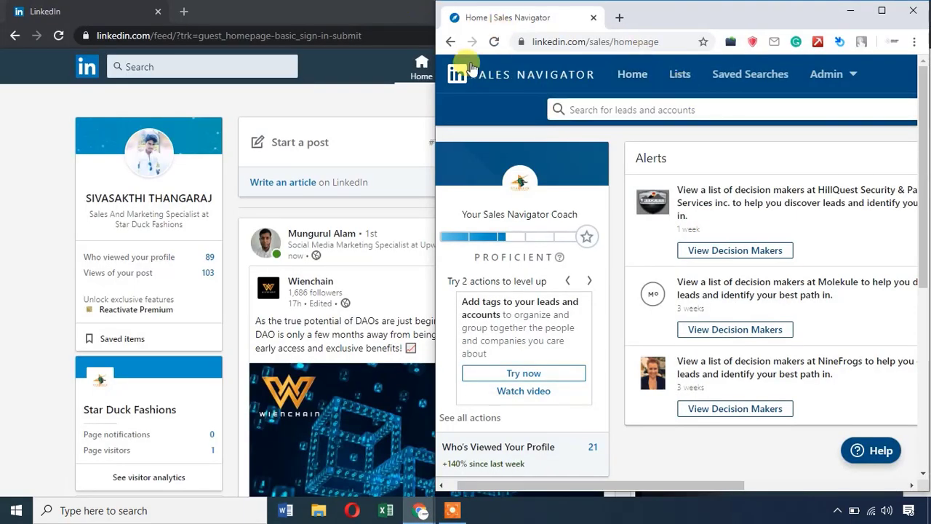
left_click(378, 7)
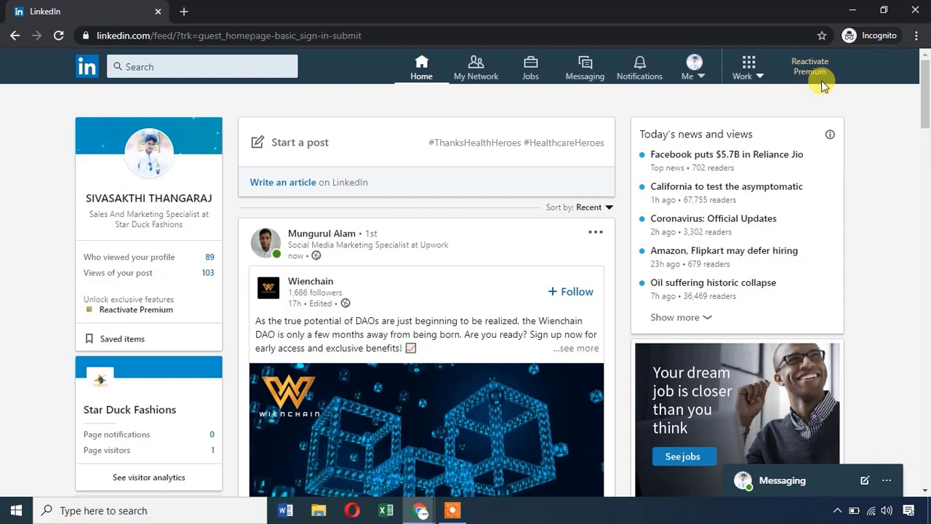
Search LinkedIn for "Amazon" and narrow the results to people.
left_click(178, 65)
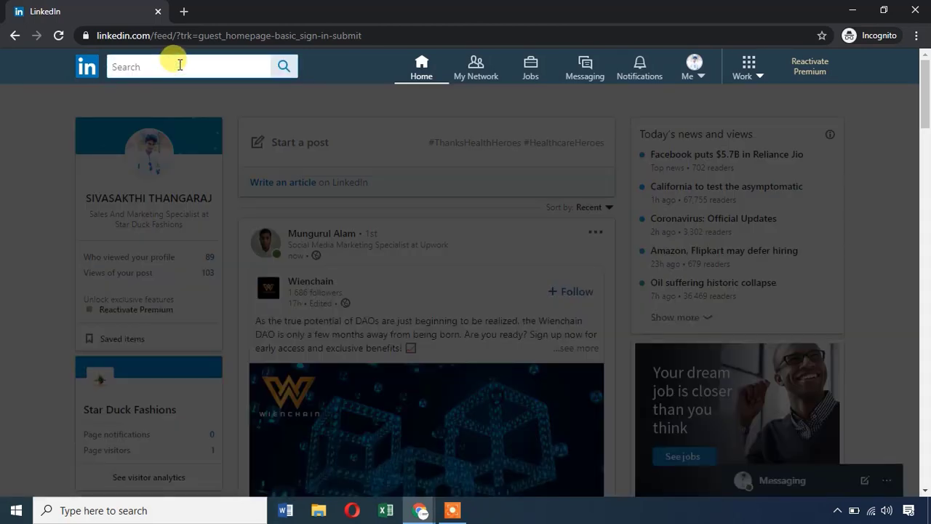
type("A")
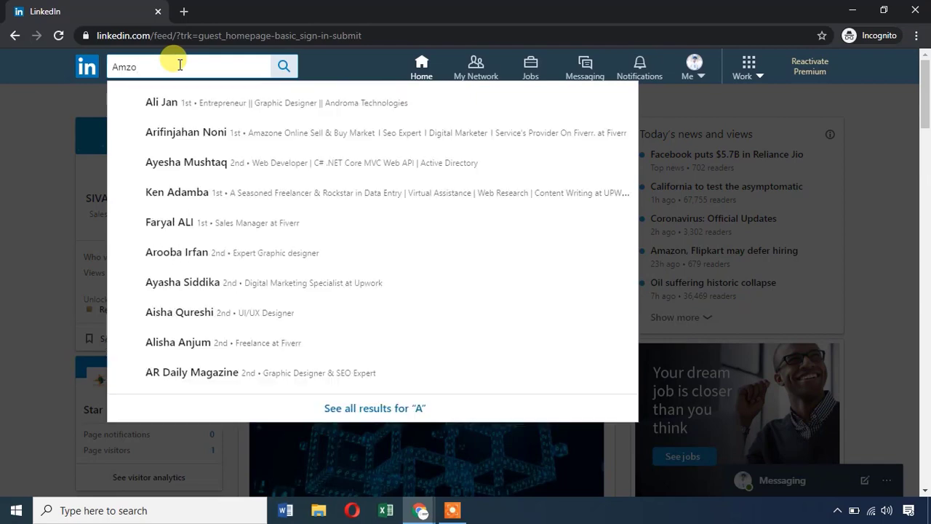
type("mazo")
key("BackSpace")
key("BackSpace")
key("BackSpace")
type("mazon")
key("Return")
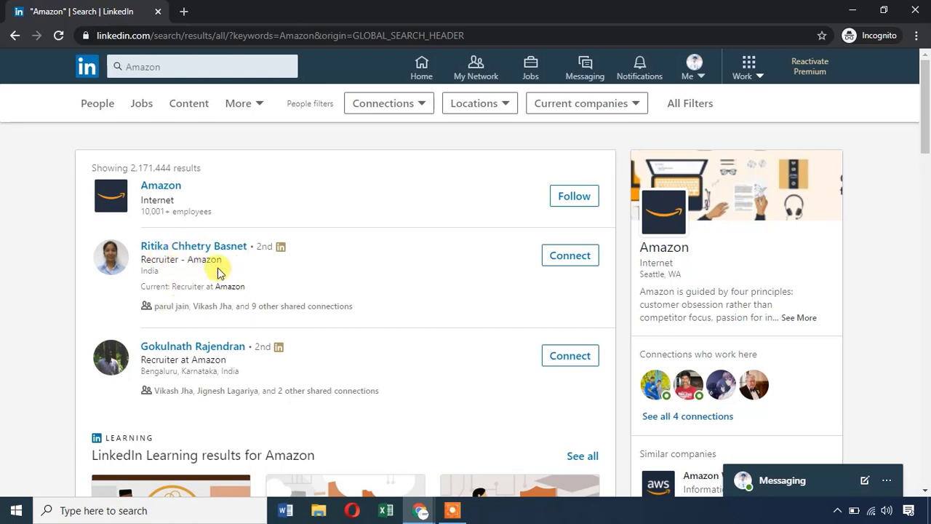
left_click(100, 107)
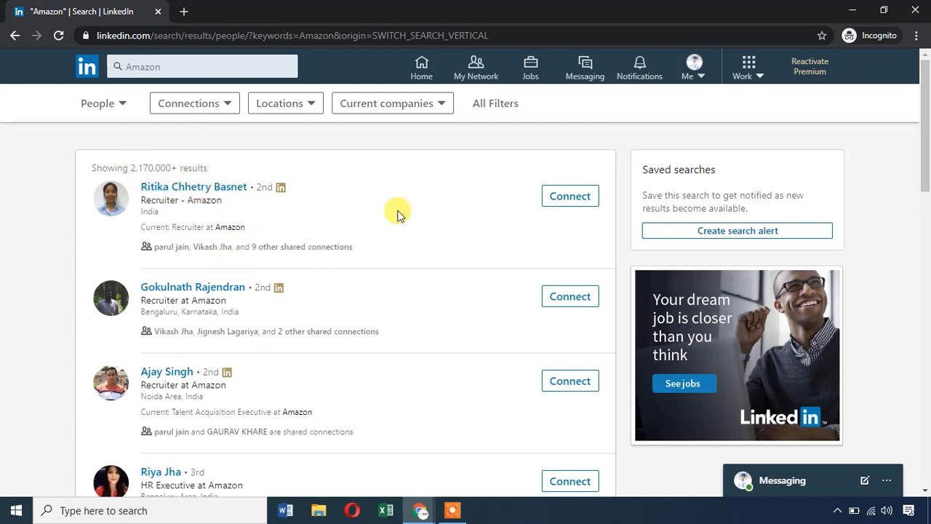
Examine the Amazon people results, including the total result count, the listed profiles and the number of result pages.
scroll(289, 313, "down", 1)
scroll(289, 313, "down", 7)
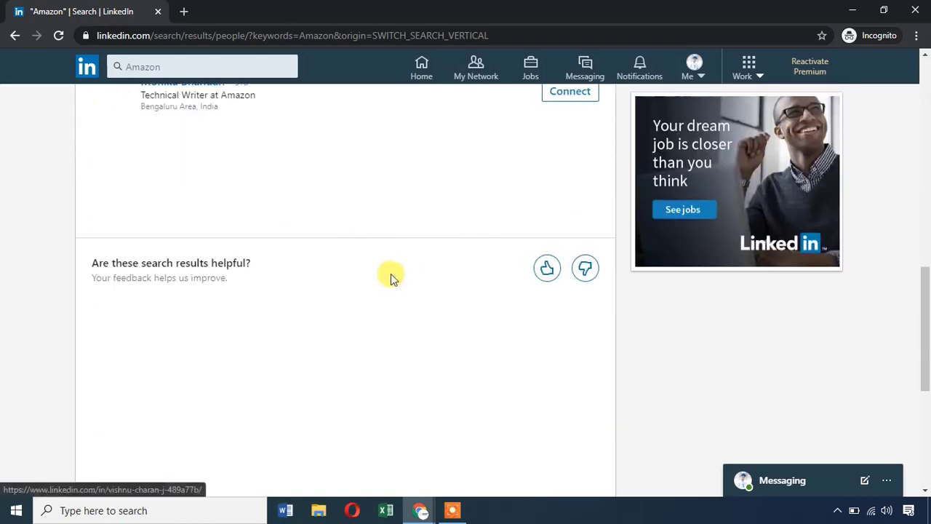
scroll(378, 280, "up", 4)
scroll(320, 296, "up", 8)
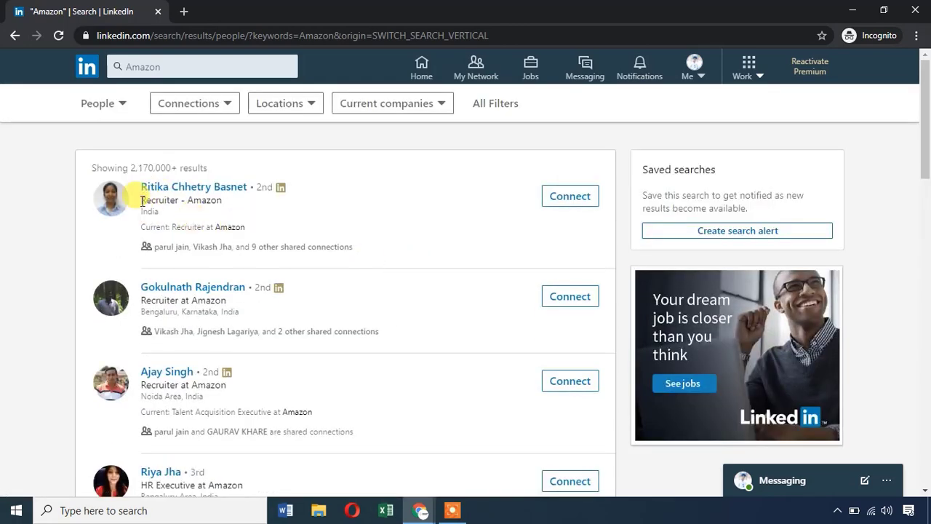
scroll(305, 364, "down", 5)
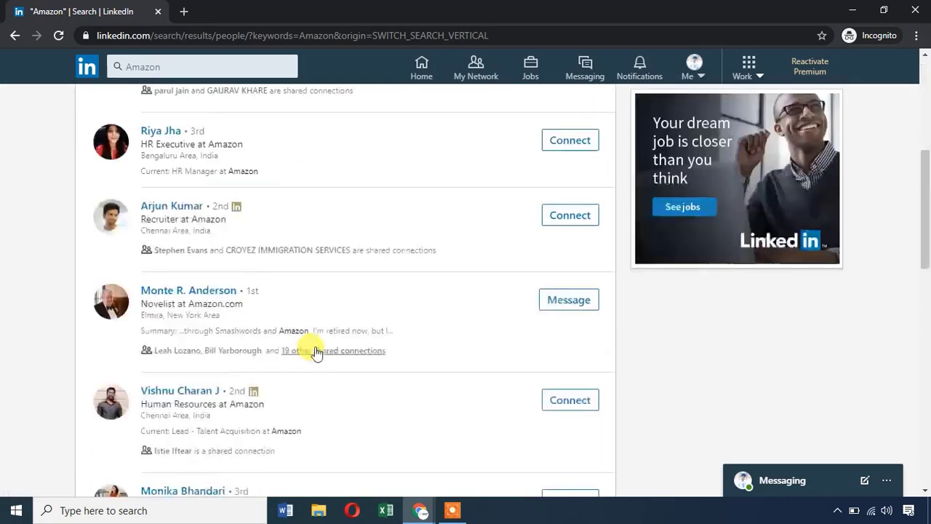
scroll(313, 342, "down", 10)
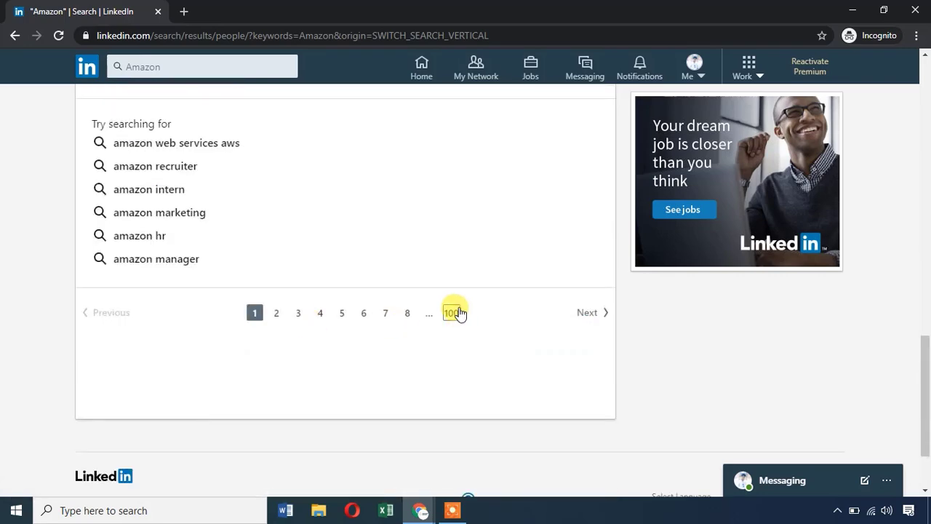
scroll(466, 320, "up", 15)
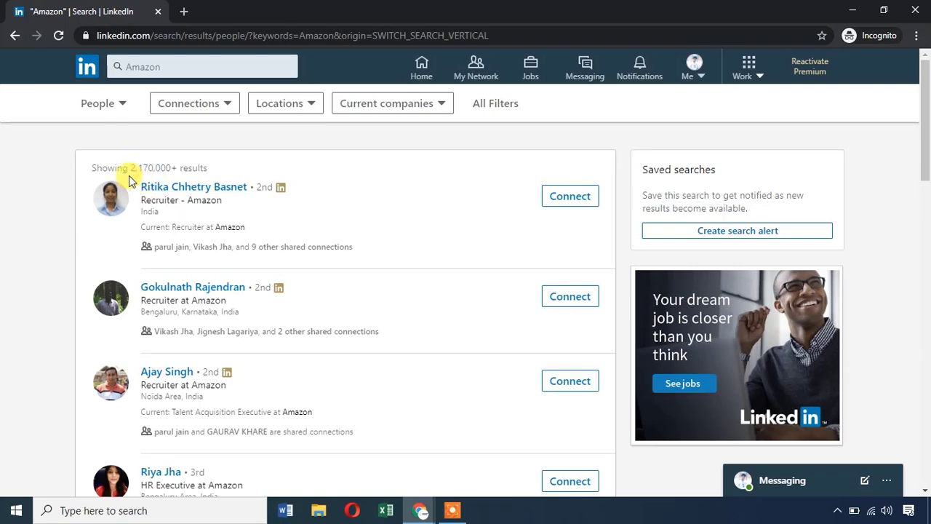
scroll(444, 278, "down", 4)
scroll(429, 262, "down", 4)
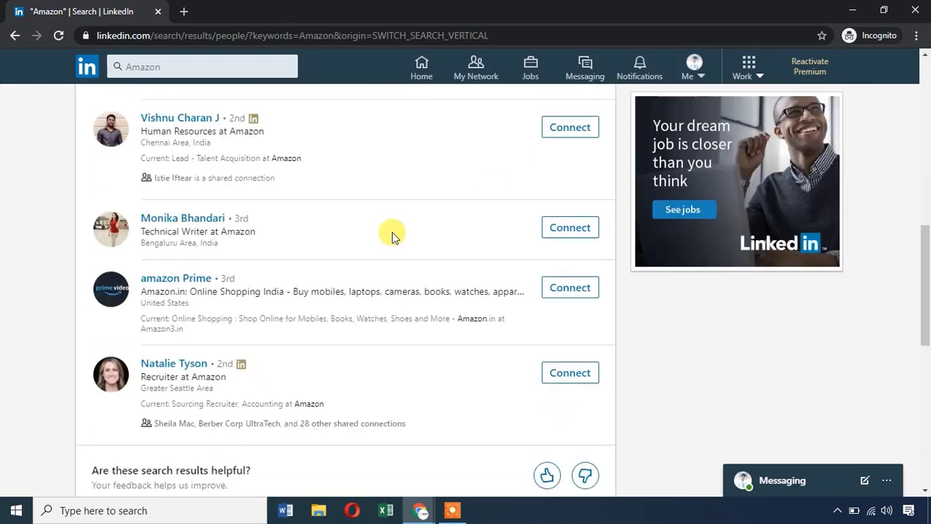
scroll(510, 273, "down", 1)
scroll(512, 279, "down", 3)
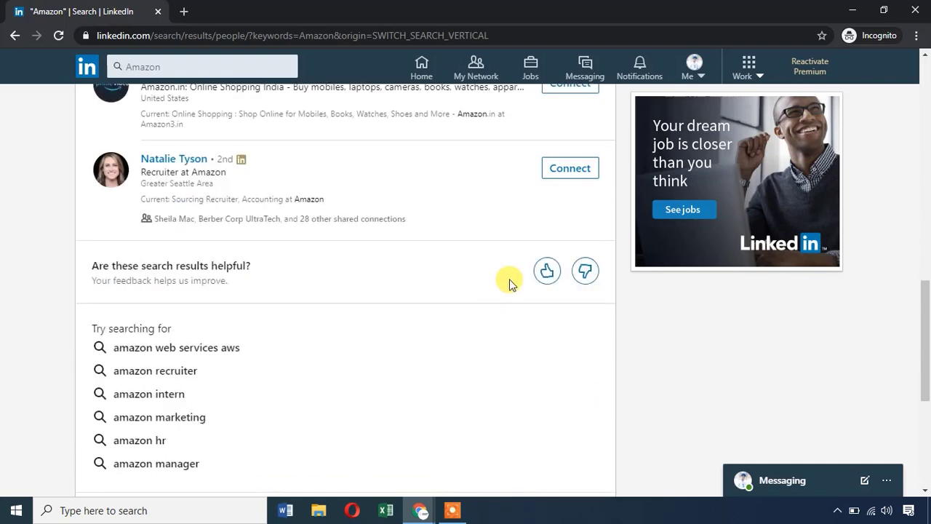
scroll(471, 312, "up", 1)
scroll(378, 371, "down", 1)
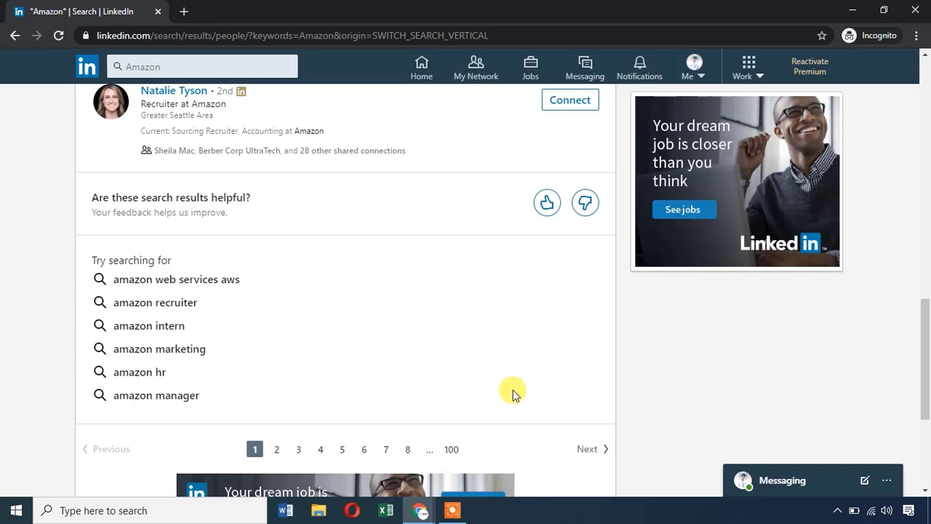
scroll(513, 389, "up", 10)
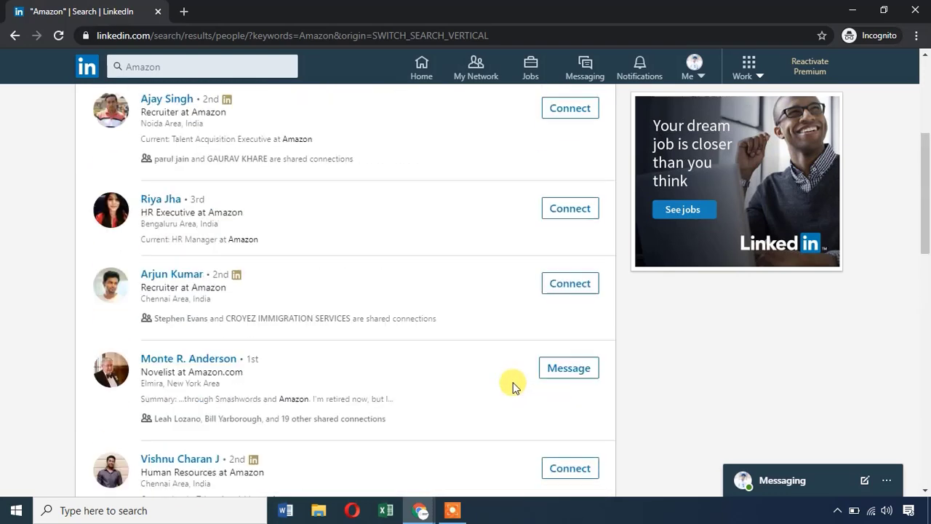
scroll(513, 389, "up", 4)
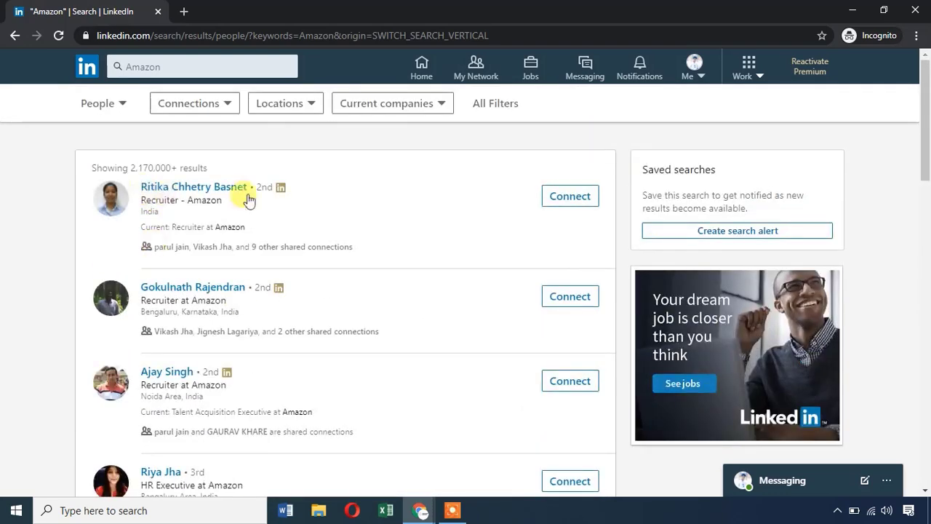
Filter the Amazon people results to the United States location and highlight the result count.
left_click(216, 110)
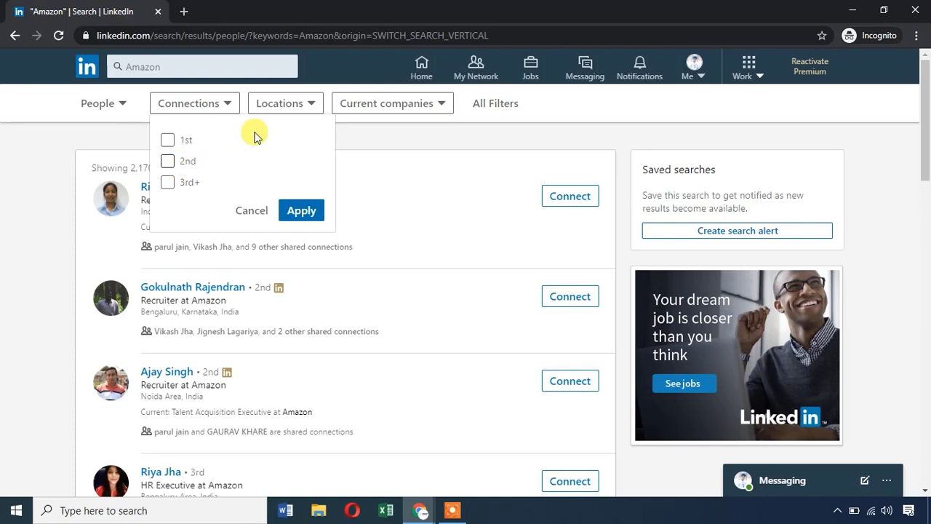
left_click(93, 144)
left_click(296, 108)
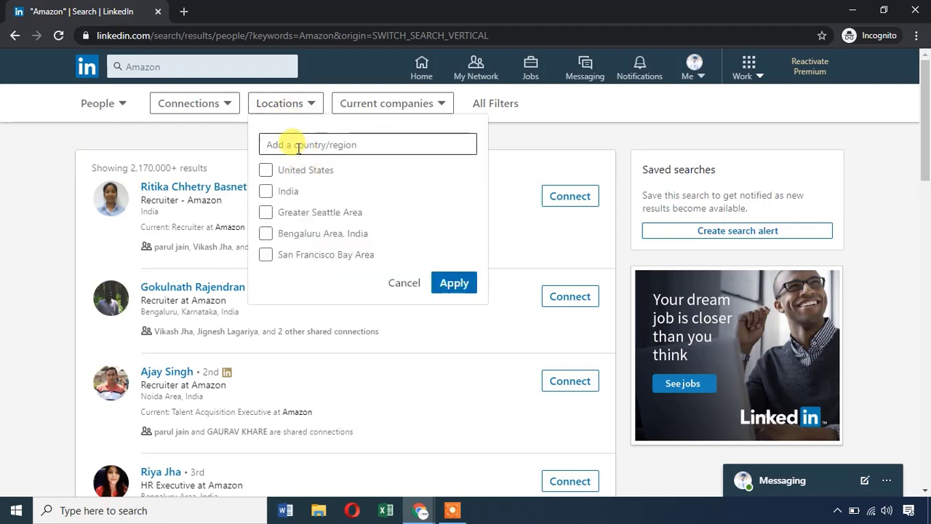
left_click(267, 171)
left_click(454, 282)
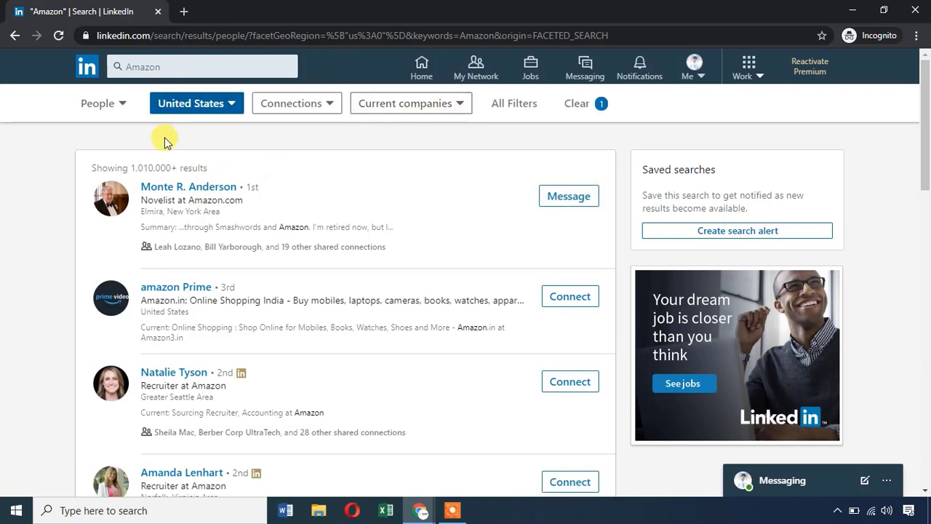
left_click_drag(133, 169, 165, 167)
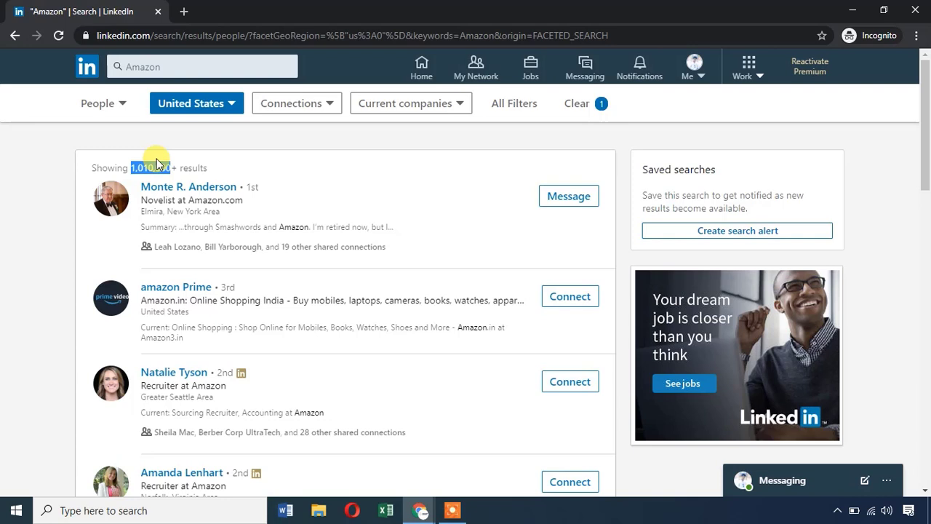
Examine the current companies options and all people filters, including industries, schools, services and name fields, and close them without applying changes.
left_click(421, 105)
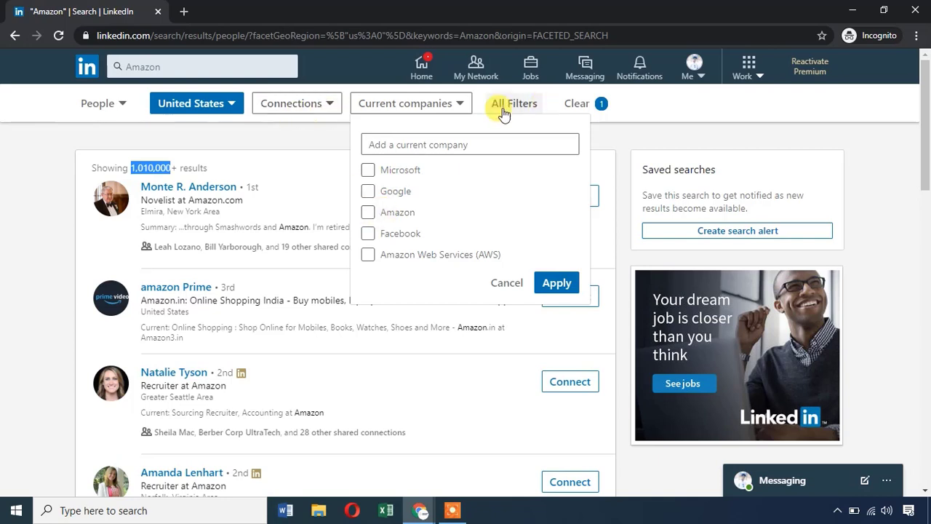
left_click(304, 142)
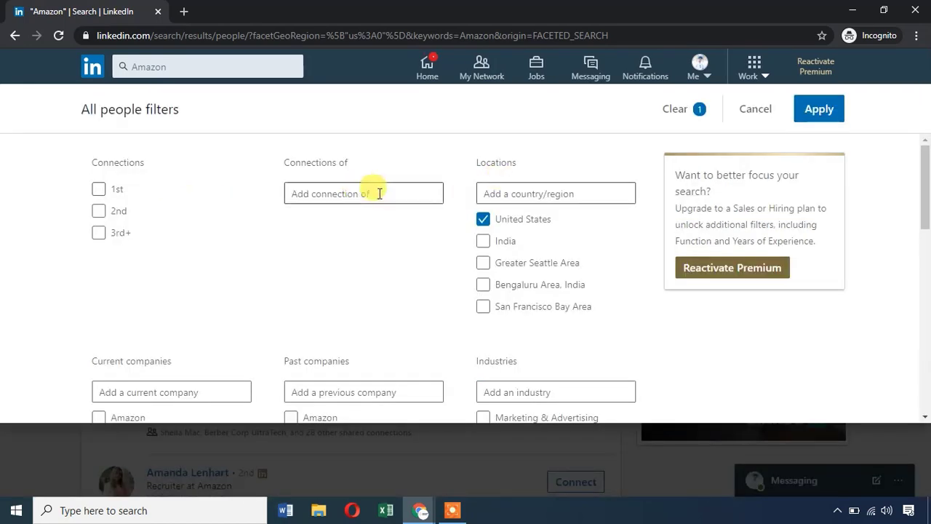
scroll(219, 207, "down", 2)
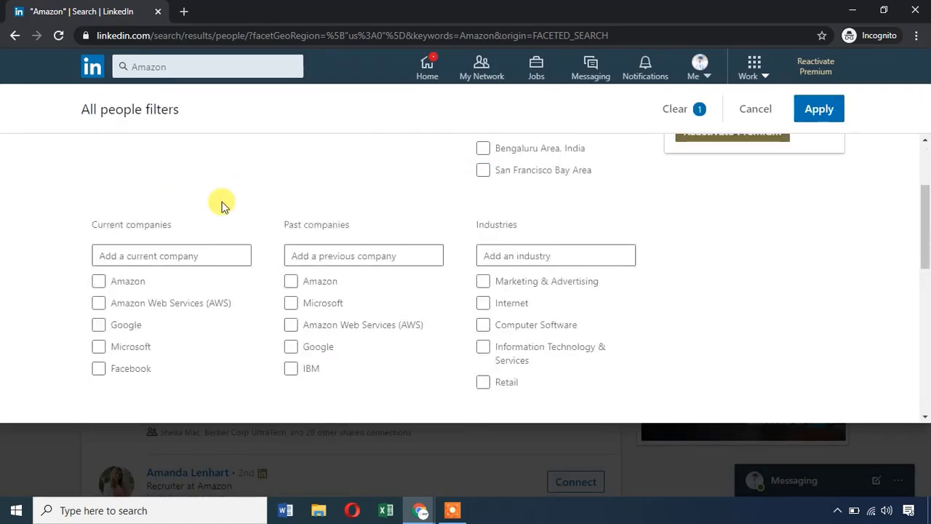
scroll(218, 207, "down", 1)
left_click_drag(129, 155, 149, 158)
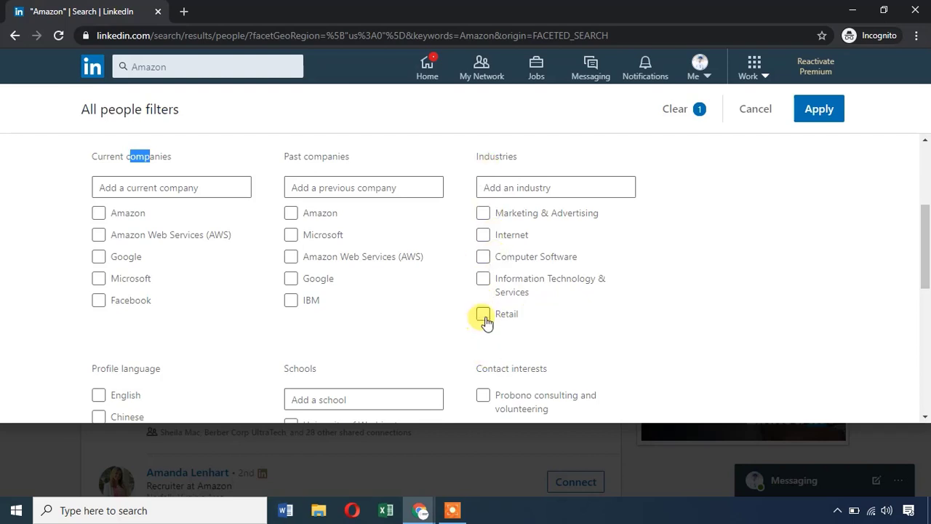
scroll(484, 320, "down", 2)
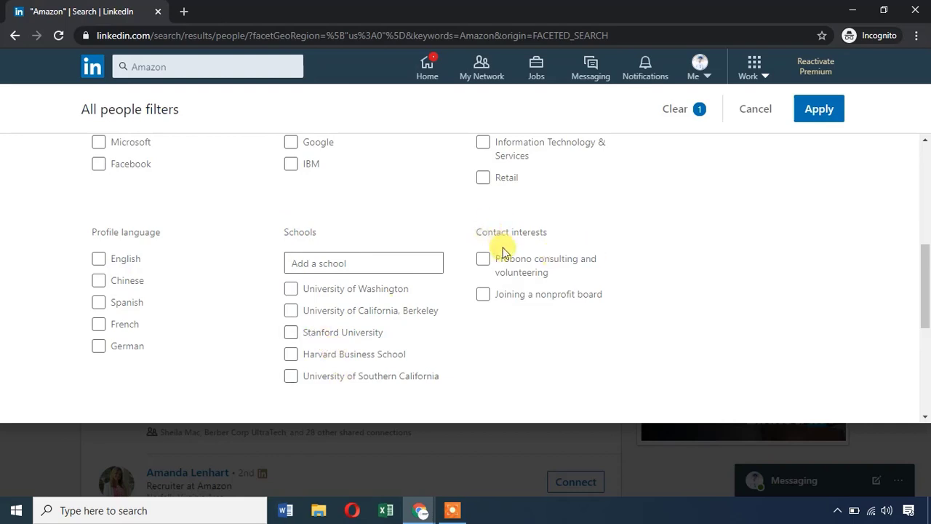
scroll(531, 262, "down", 1)
scroll(553, 233, "down", 1)
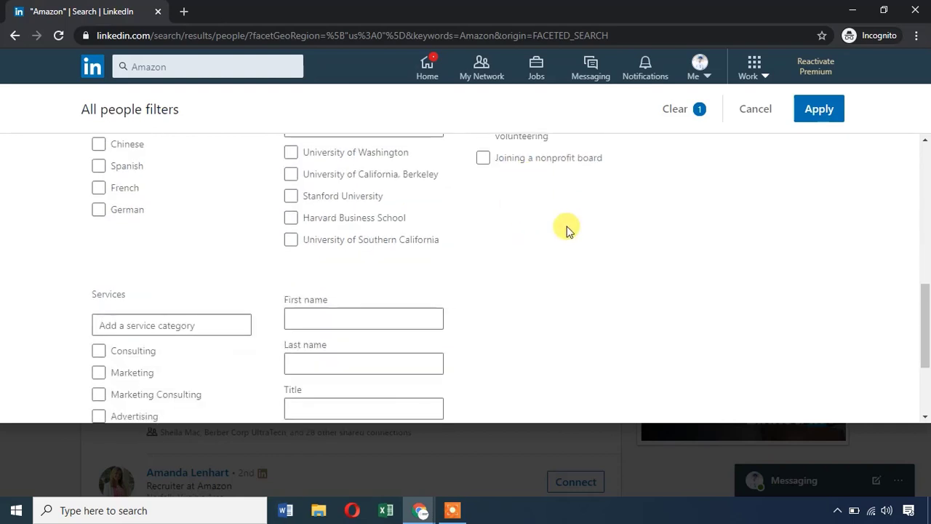
scroll(533, 233, "up", 1)
scroll(531, 241, "down", 3)
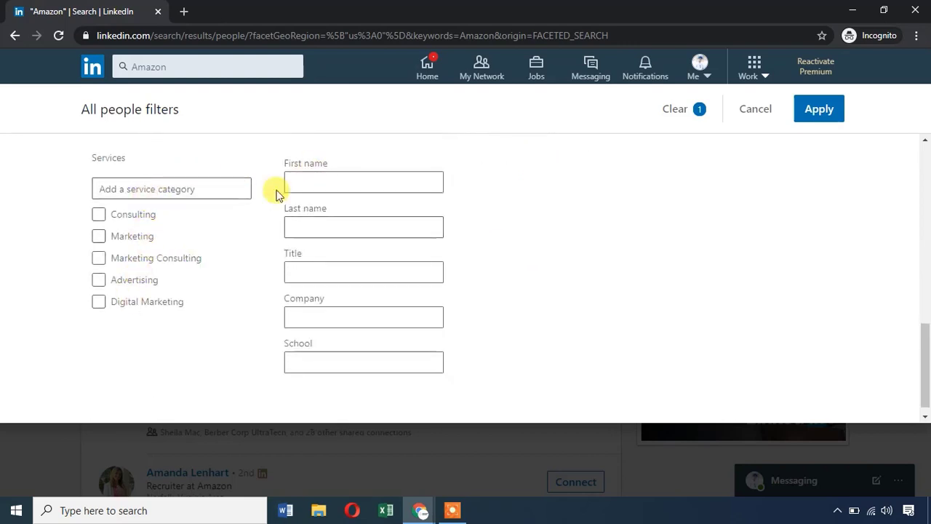
left_click(298, 182)
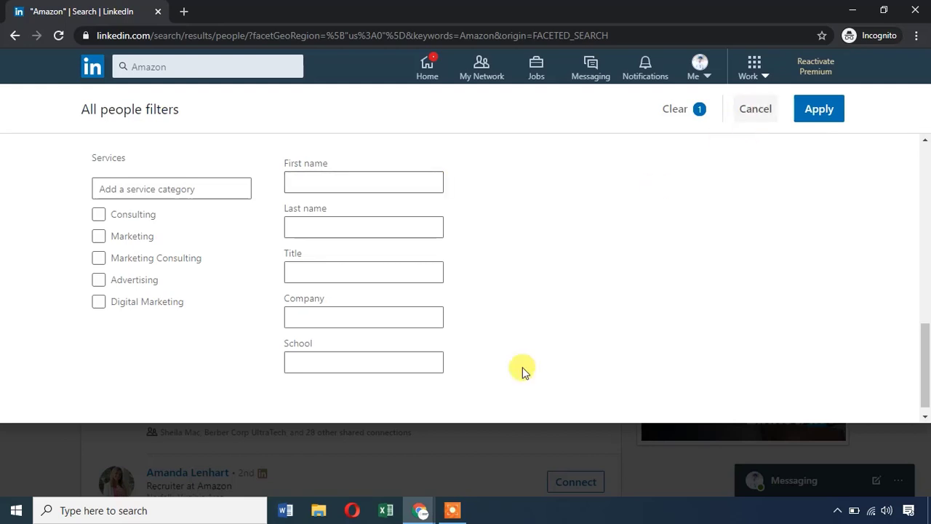
key("Escape")
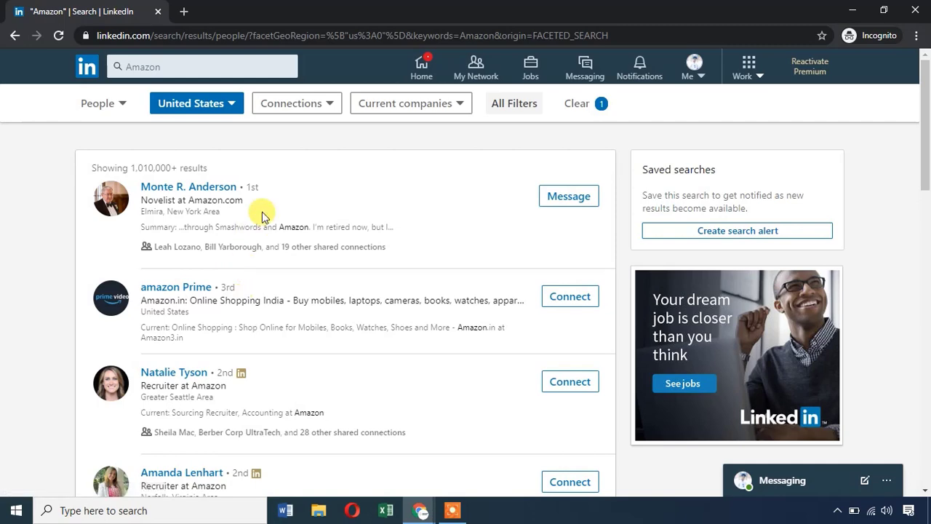
Examine the profiles listed in the United States people results for Amazon, including their roles, locations and shared connections.
scroll(266, 326, "down", 3)
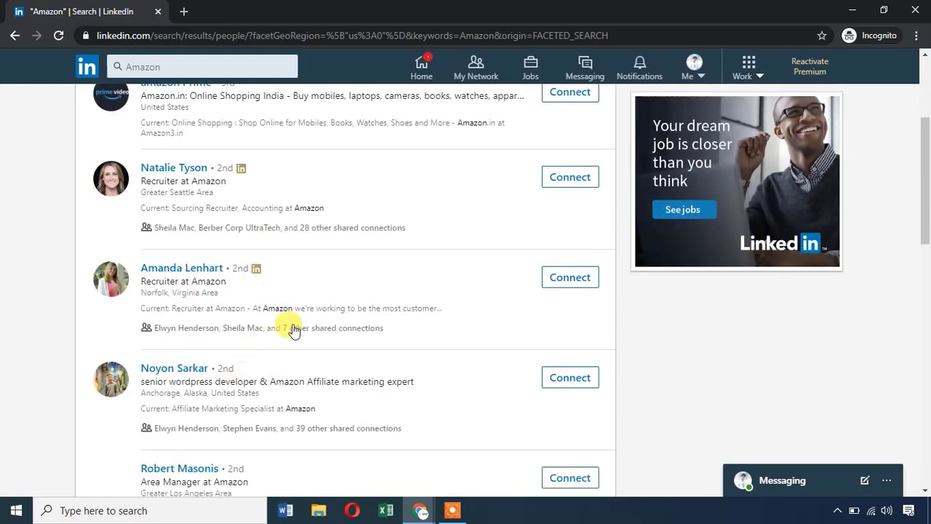
scroll(287, 340, "down", 4)
scroll(288, 334, "down", 2)
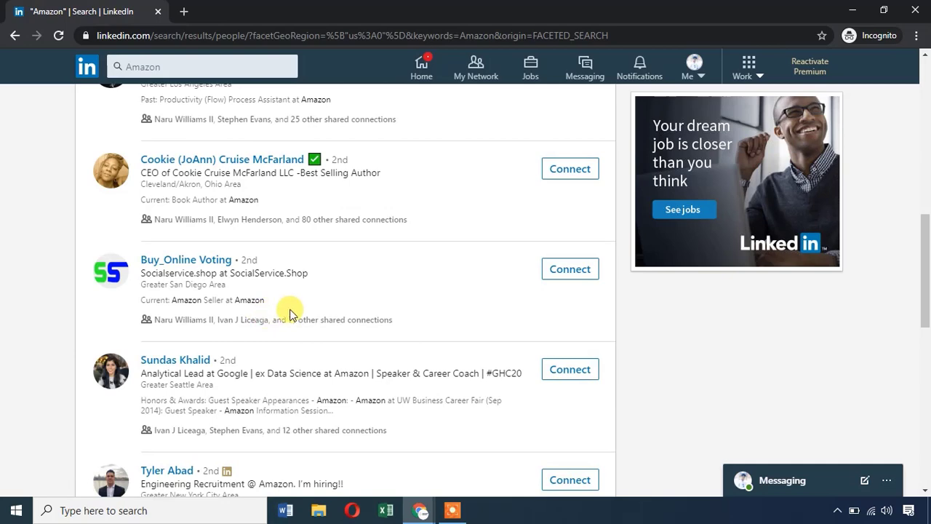
scroll(291, 309, "up", 10)
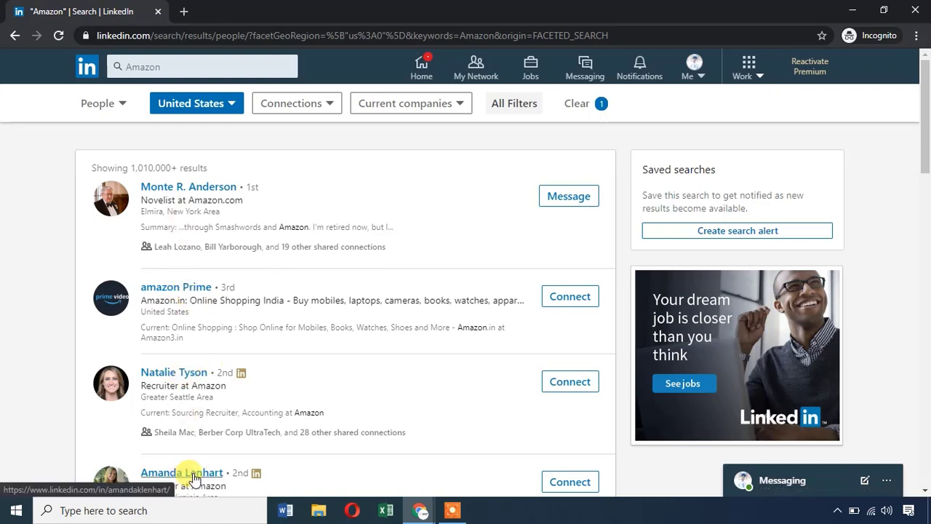
scroll(232, 407, "down", 1)
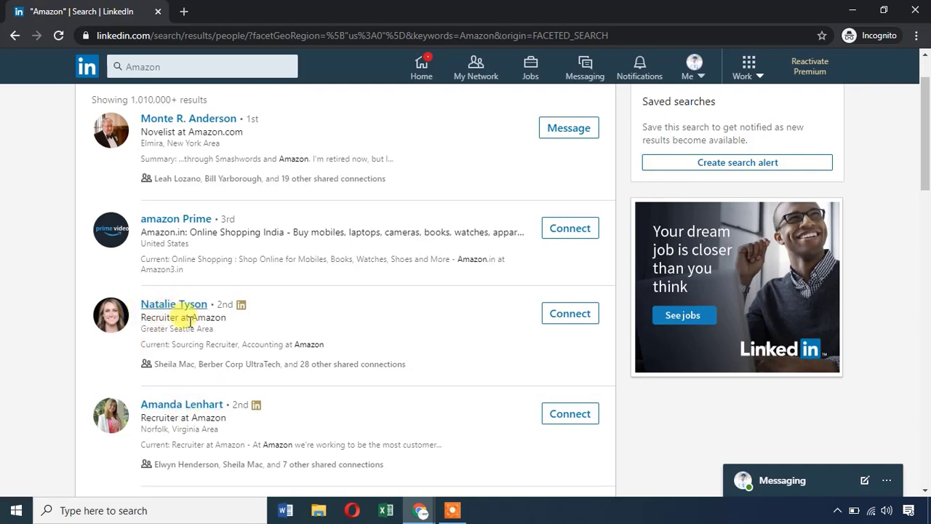
Open the Greater Seattle Area recruiter's profile from the people results in a new browser tab and close that tab.
right_click(176, 304)
left_click(212, 314)
left_click(208, 10)
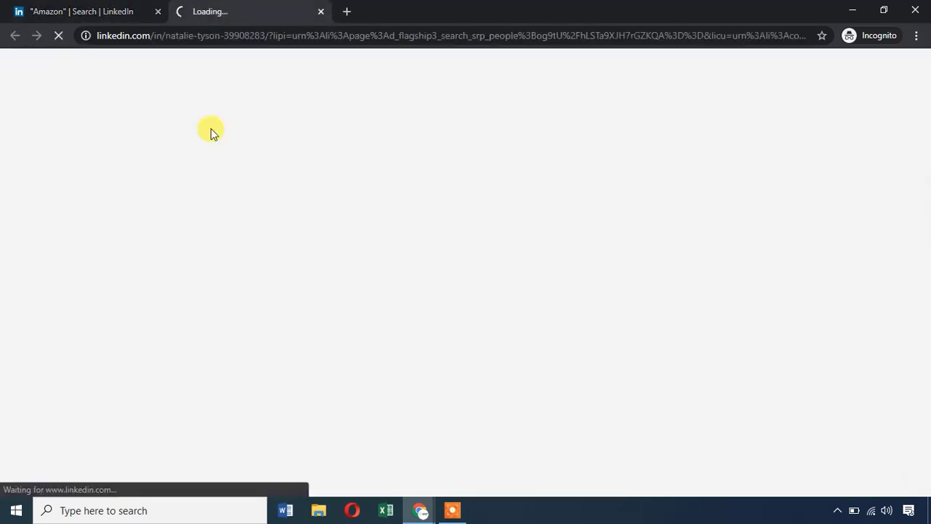
left_click(321, 11)
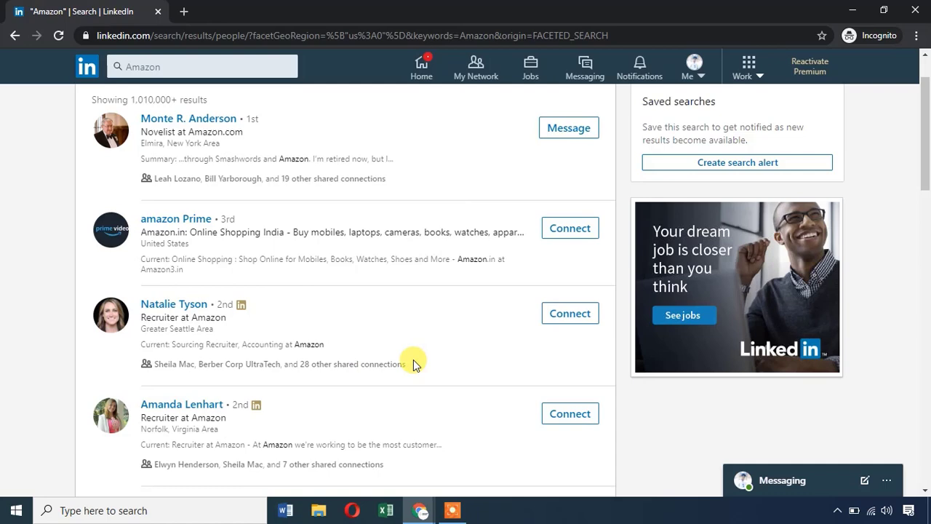
Examine the additional LinkedIn products and business services offered for work, and close the overview without choosing any.
scroll(350, 335, "up", 2)
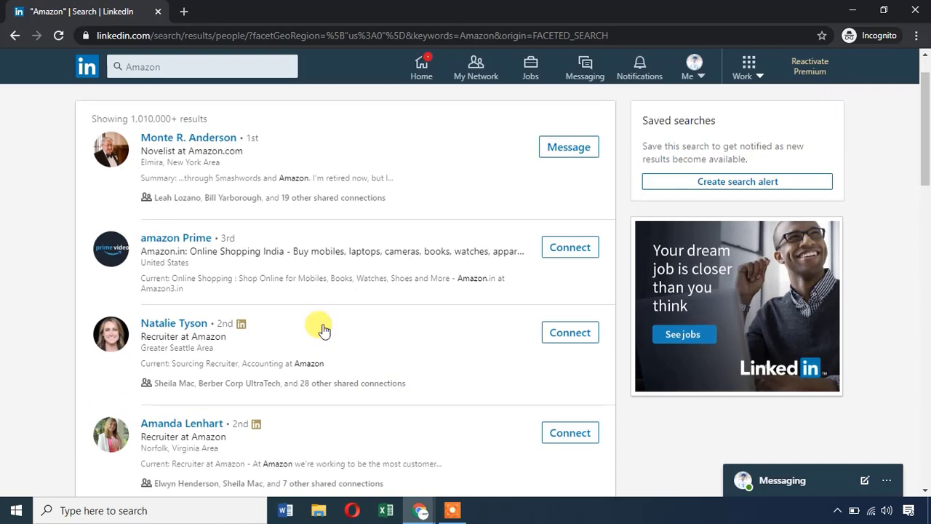
scroll(183, 291, "down", 1)
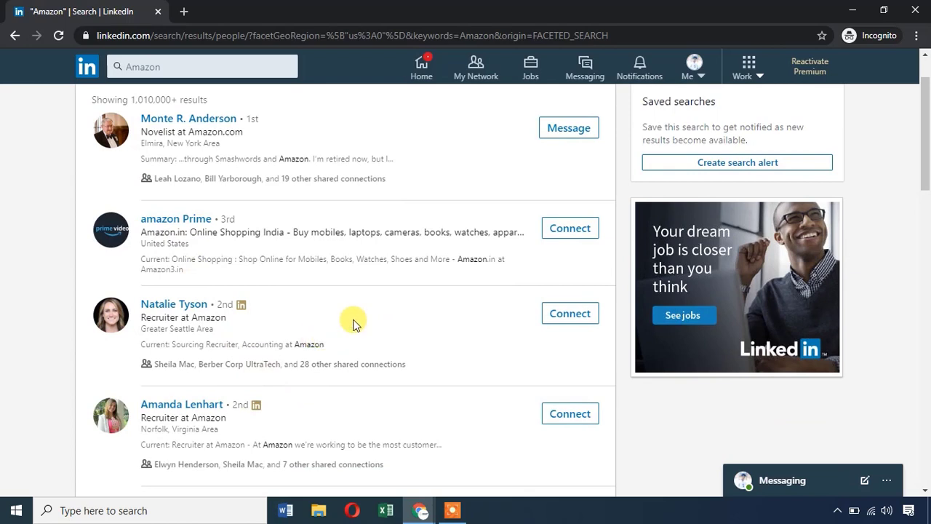
scroll(351, 324, "up", 1)
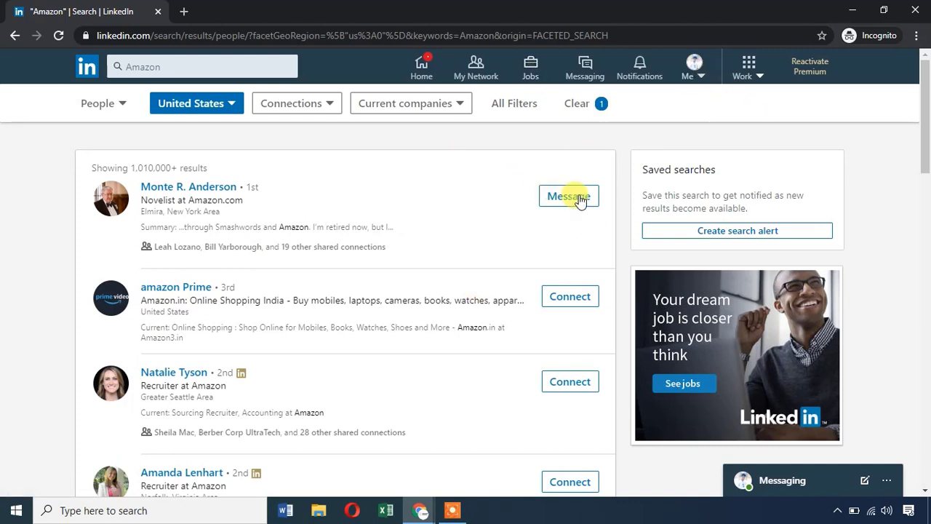
left_click(753, 72)
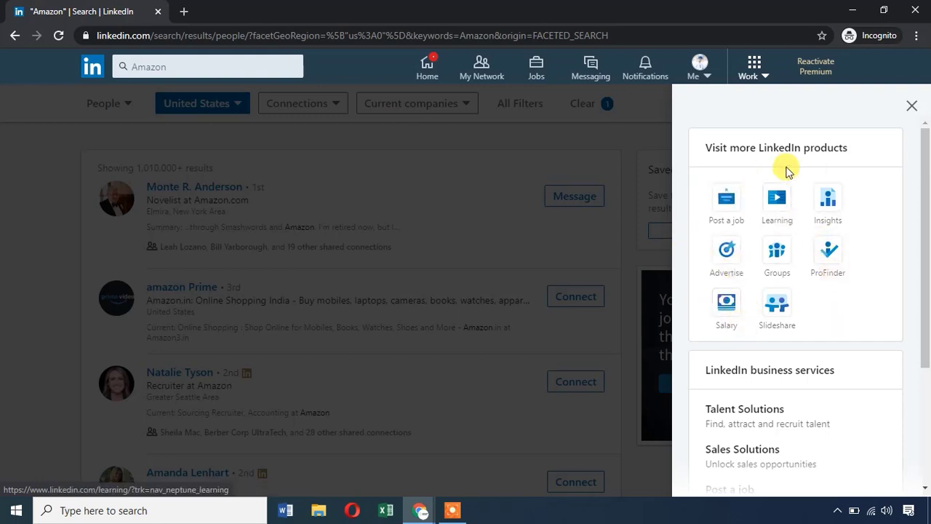
left_click(910, 115)
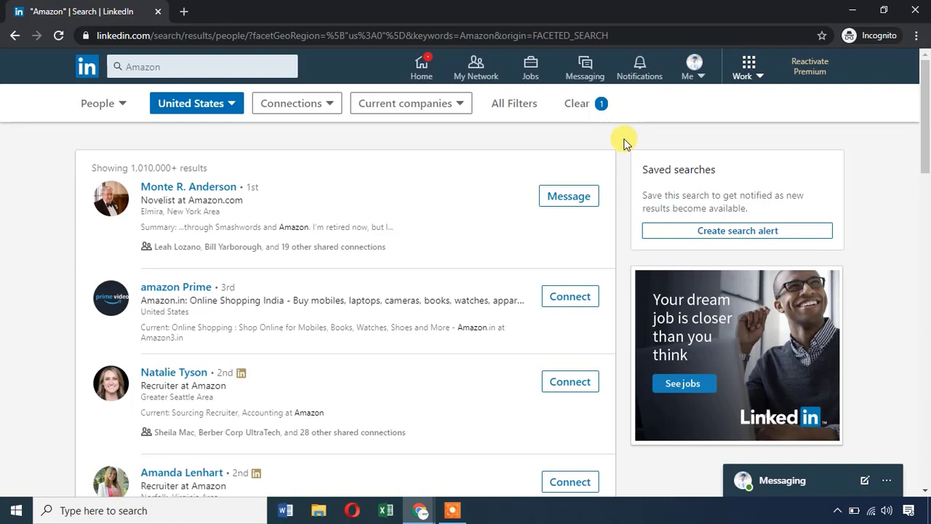
Examine the full first page of United States Amazon people results, including the suggested searches and the number of result pages.
scroll(623, 164, "down", 2)
scroll(623, 163, "up", 2)
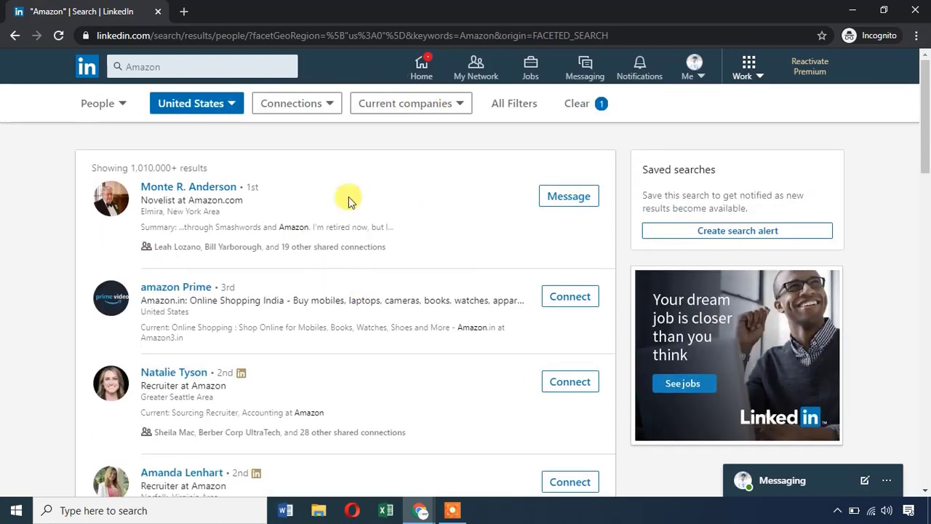
scroll(340, 183, "down", 12)
scroll(347, 197, "down", 2)
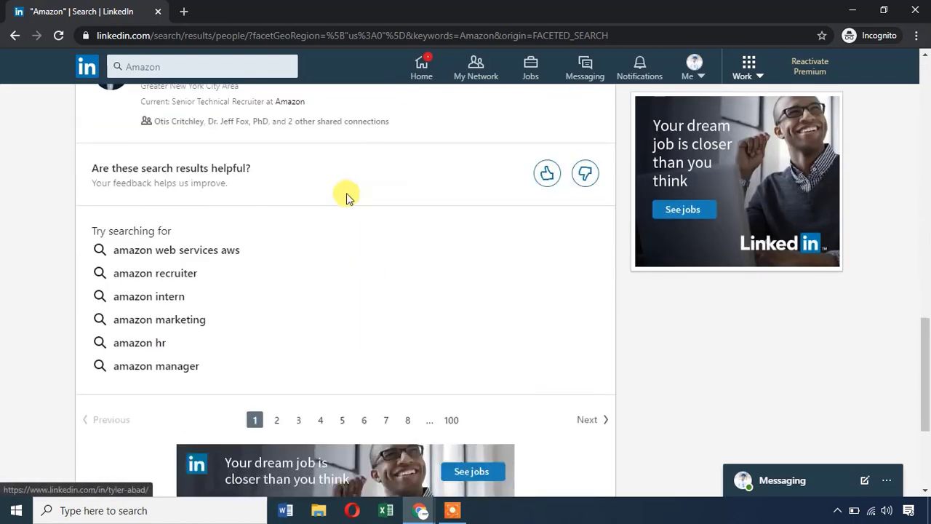
left_click(453, 422)
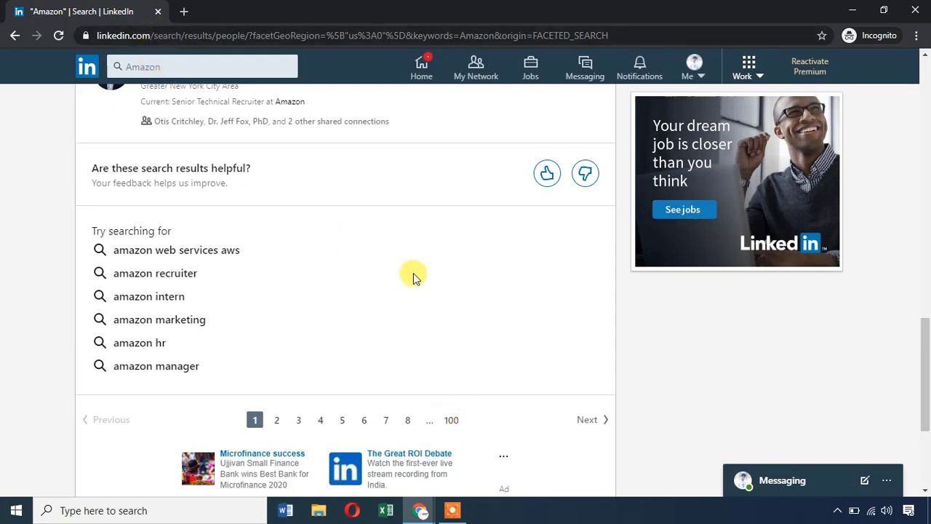
scroll(407, 272, "up", 10)
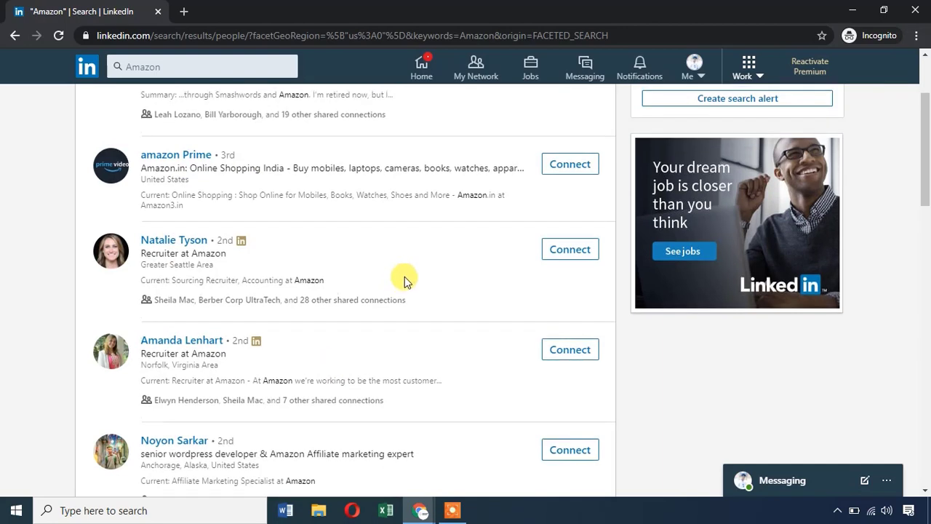
scroll(272, 263, "down", 3)
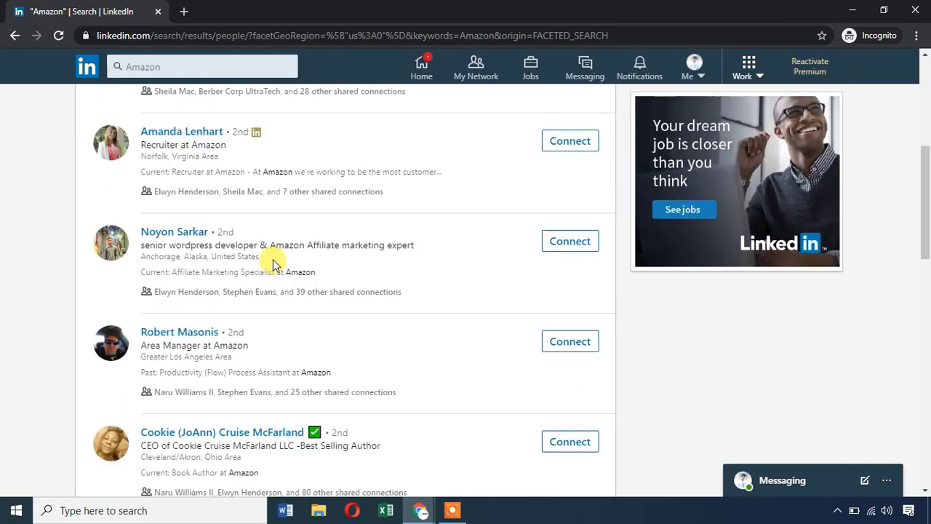
scroll(280, 276, "down", 6)
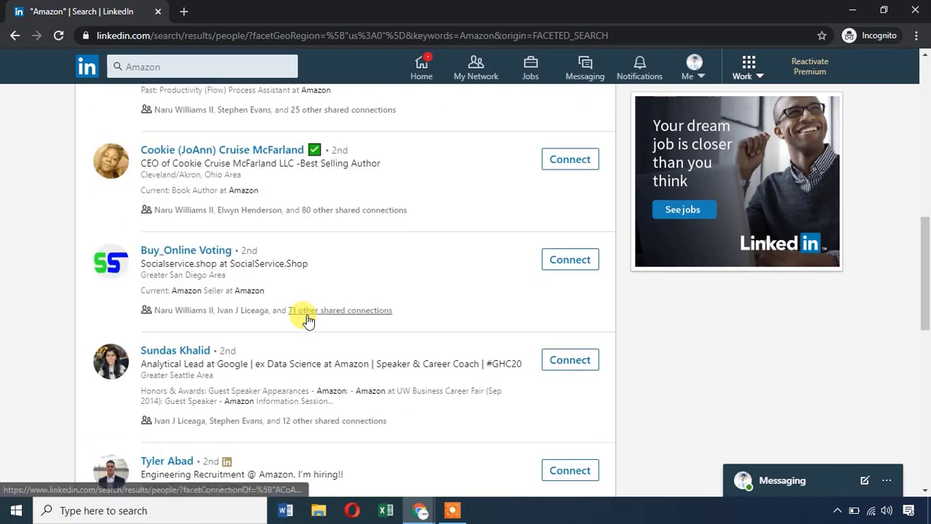
scroll(309, 320, "down", 2)
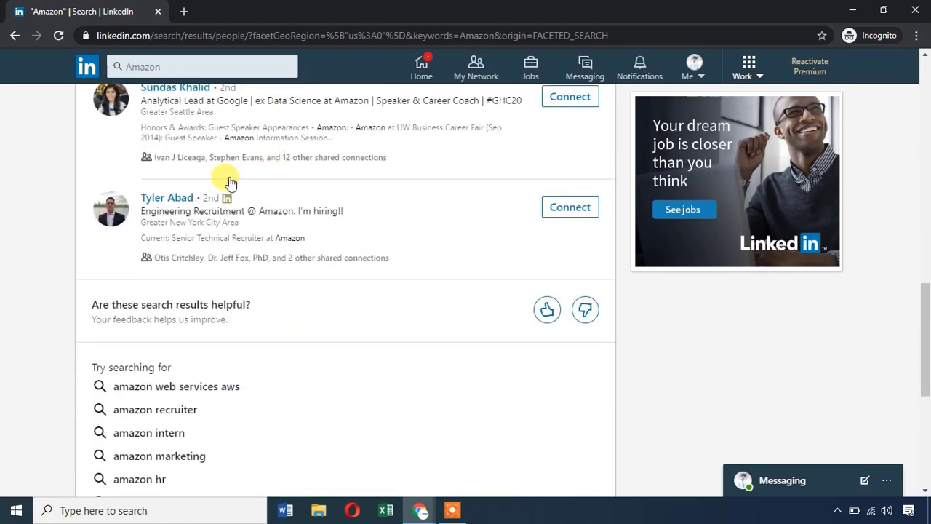
scroll(364, 235, "down", 4)
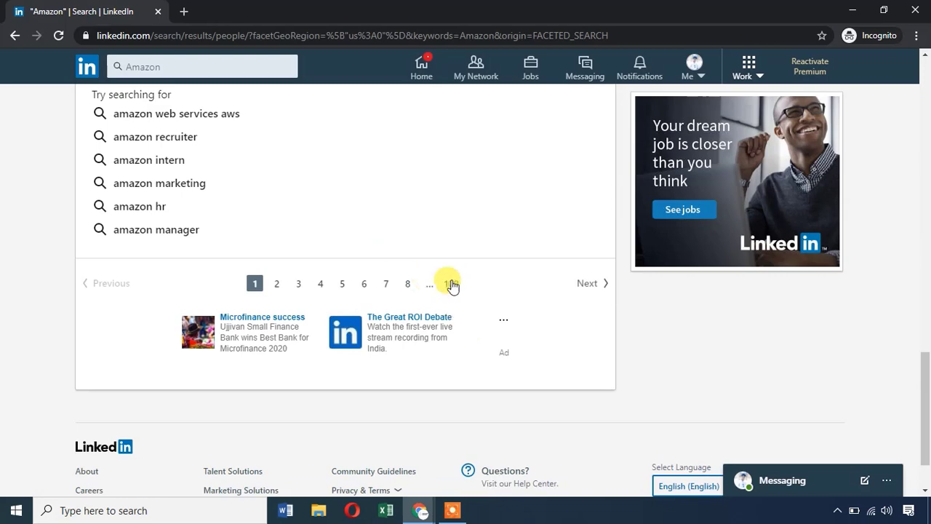
left_click_drag(923, 374, 927, 107)
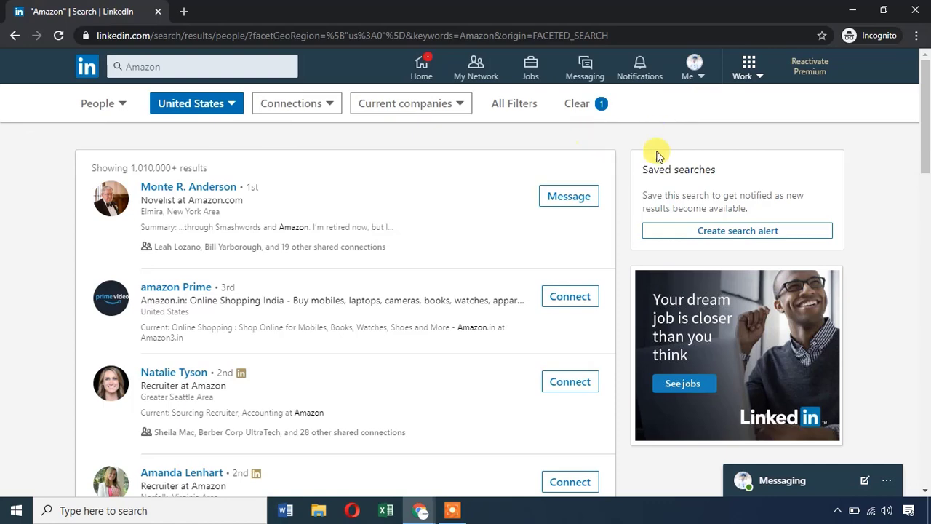
Switch to the browser window with Sales Navigator and maximize it.
mouse_move(421, 510)
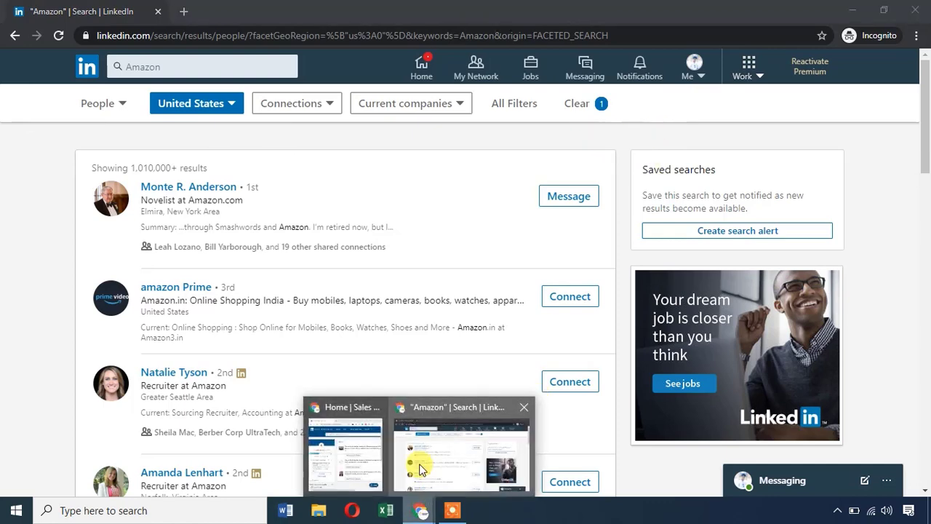
left_click(355, 452)
left_click(882, 10)
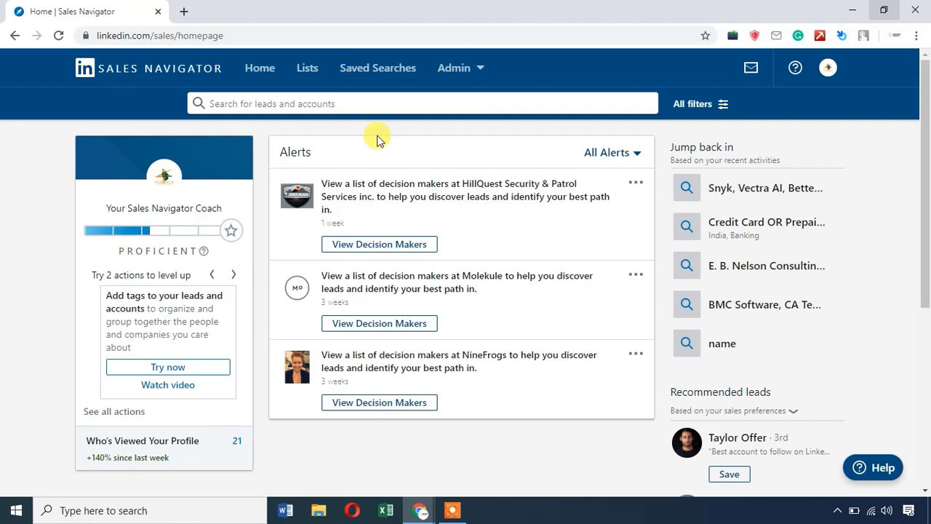
Search Sales Navigator's leads and accounts for "Amazon".
left_click(347, 106)
type("Amzon")
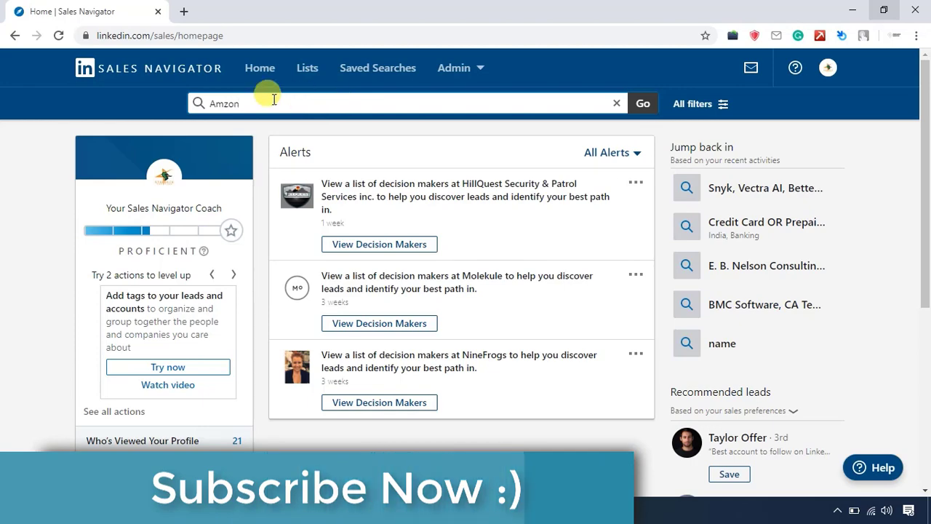
key("Left")
key("Left")
key("Left")
type("a")
key("Return")
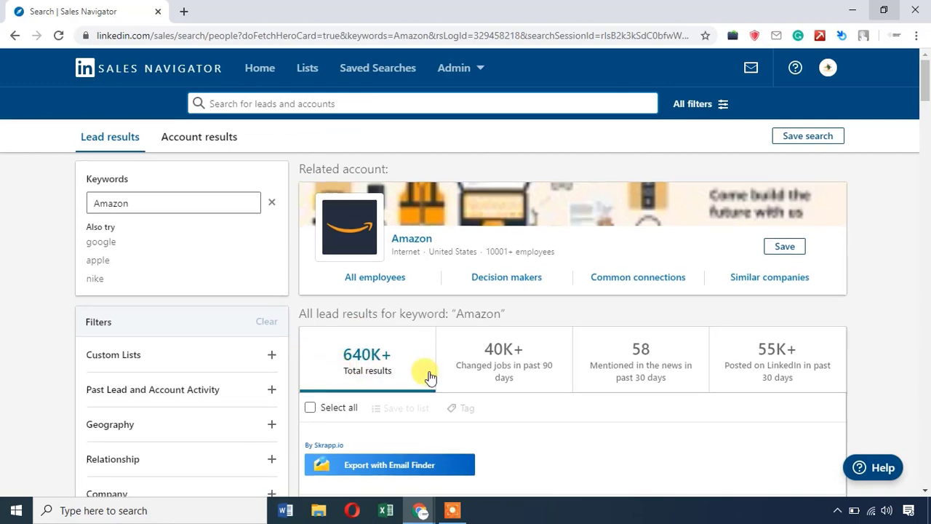
Examine the Amazon lead results, including each lead's current role, tenure, location and past roles, down to the page numbers.
scroll(436, 363, "down", 4)
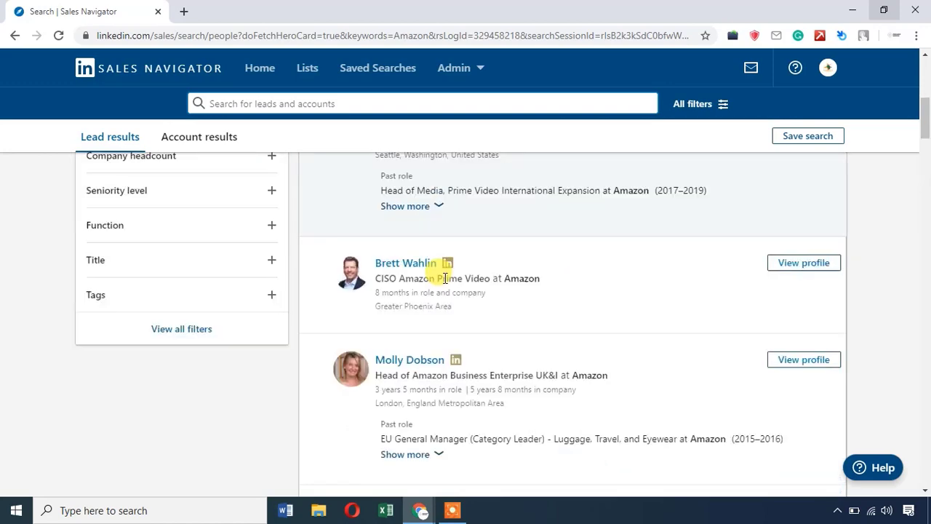
scroll(466, 298, "down", 1)
scroll(464, 308, "up", 3)
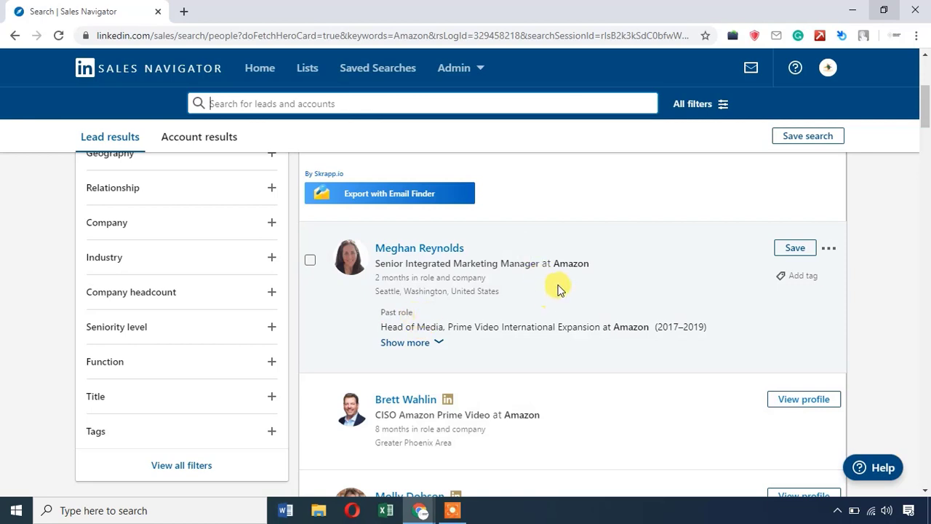
scroll(557, 289, "down", 1)
scroll(552, 281, "up", 1)
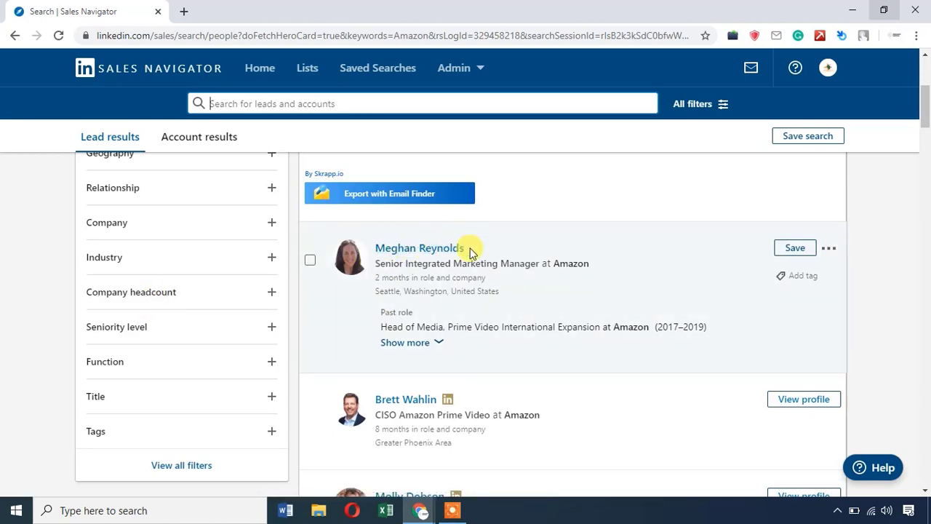
scroll(491, 294, "down", 7)
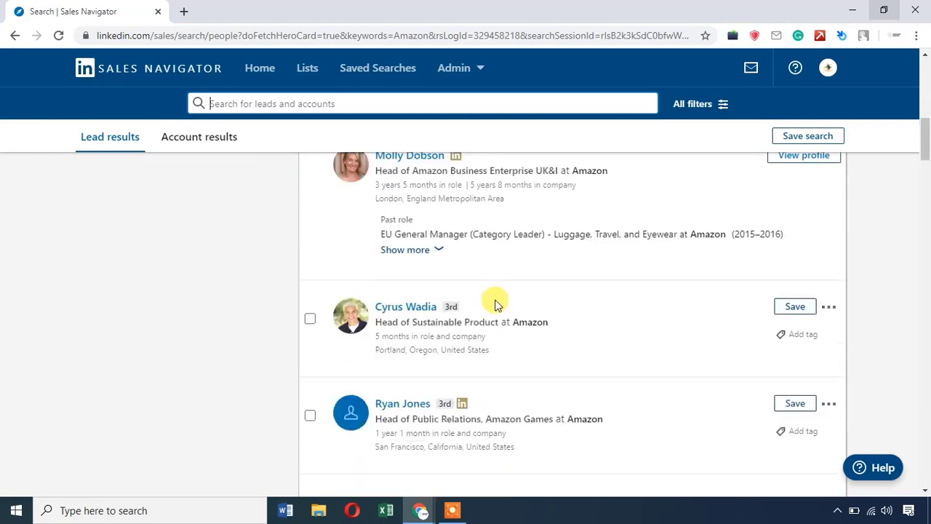
scroll(584, 297, "down", 5)
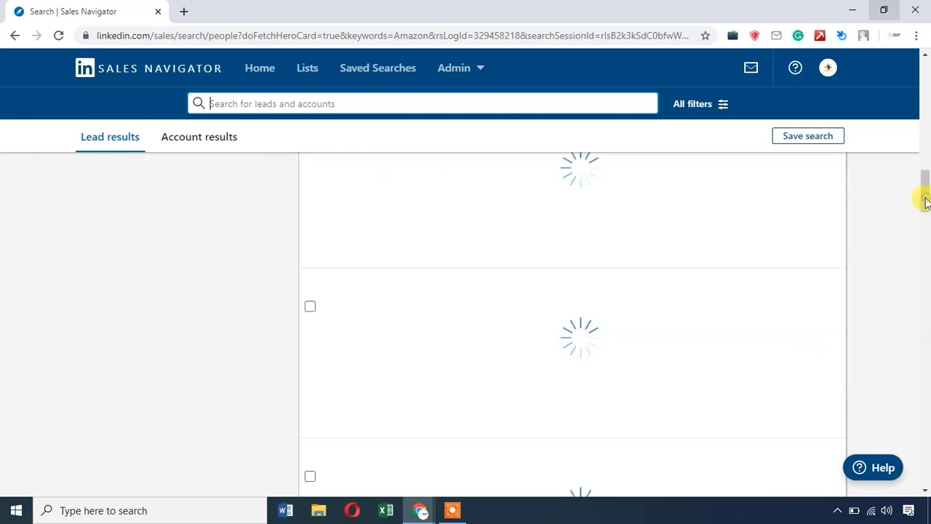
scroll(718, 242, "down", 1)
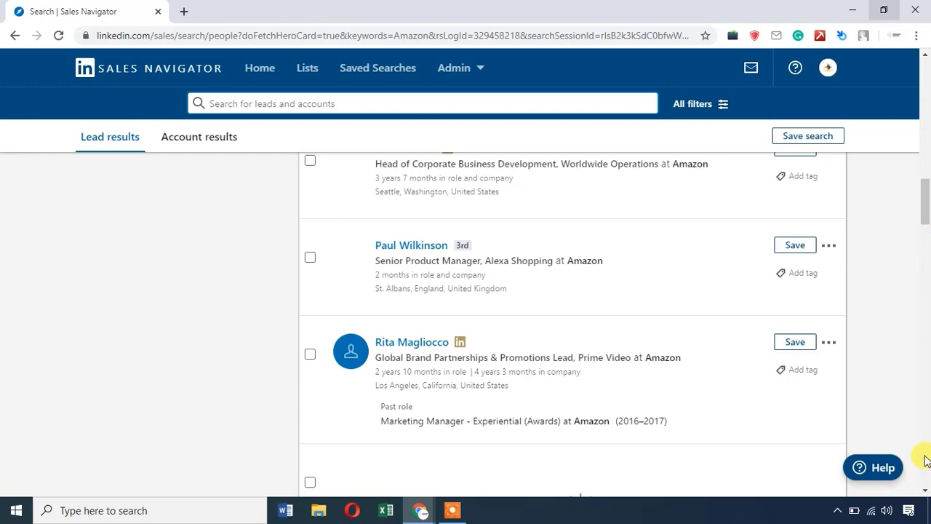
scroll(925, 459, "down", 10)
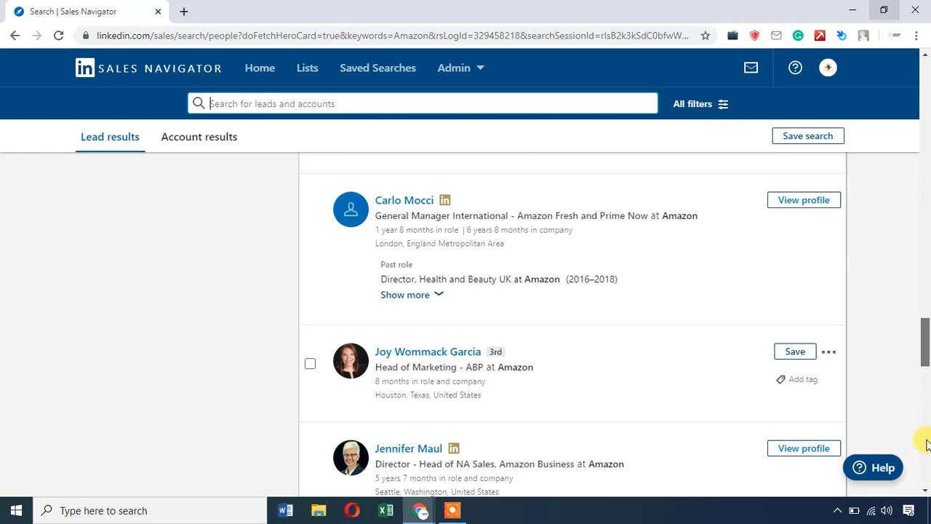
scroll(926, 445, "down", 1)
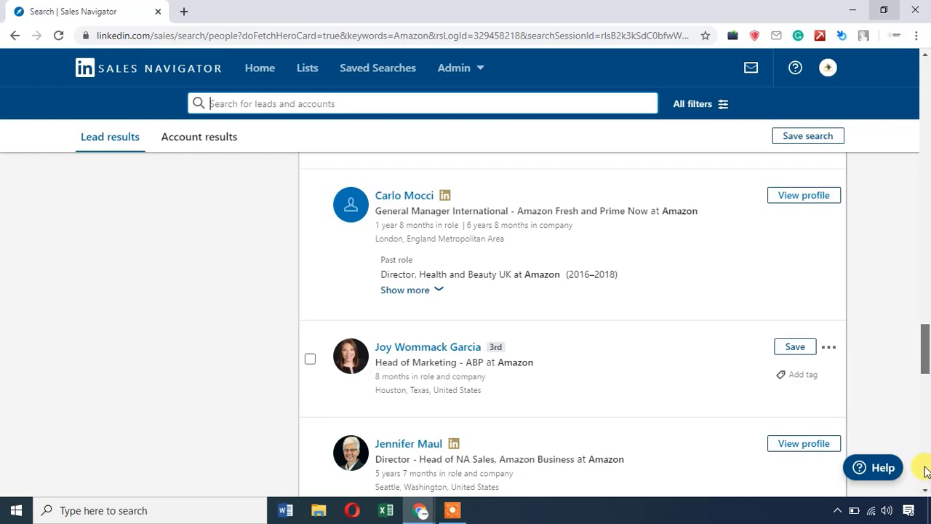
scroll(925, 454, "down", 10)
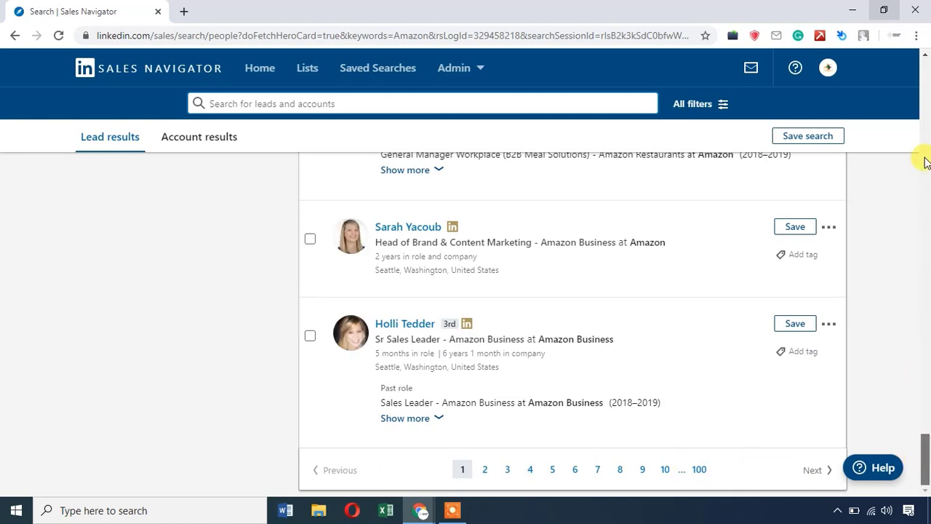
Examine the related Amazon account, the lead result totals and the available filters above the lead list.
scroll(7, 162, "up", 10)
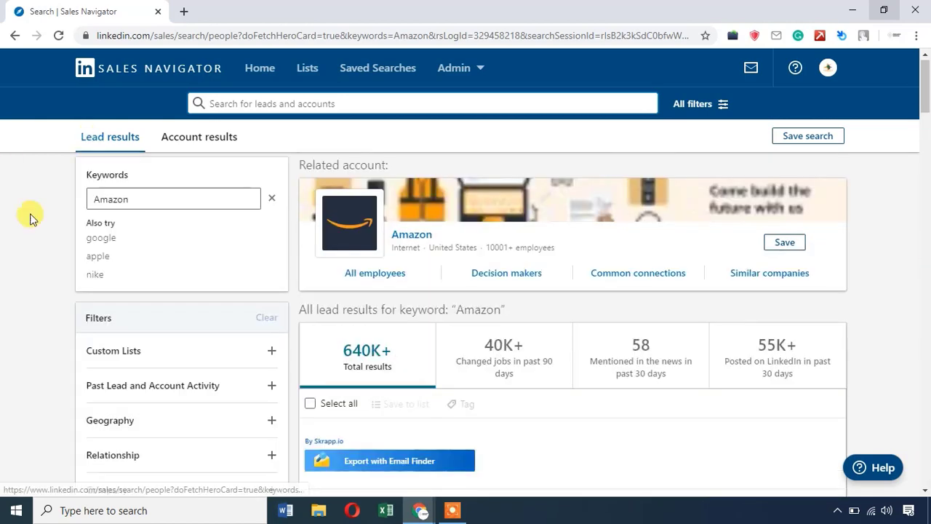
scroll(434, 371, "down", 2)
scroll(245, 191, "up", 2)
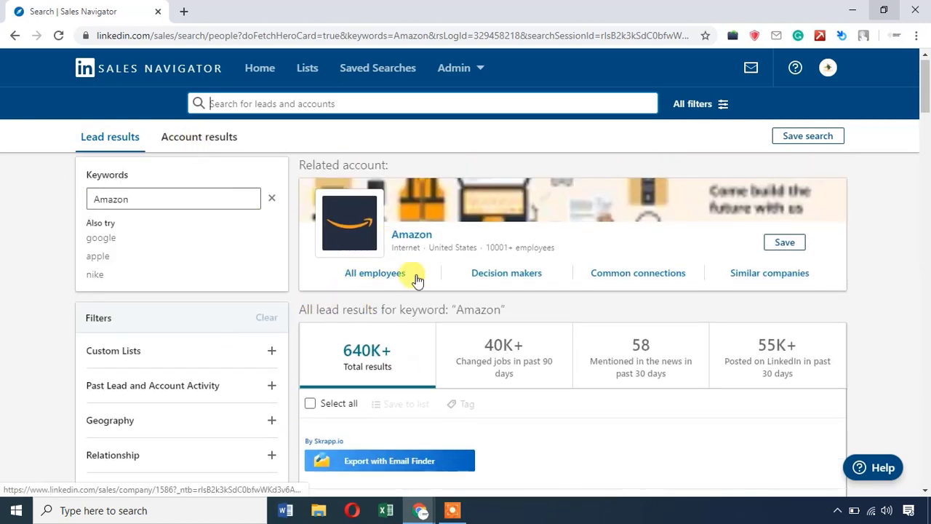
Replace the keyword of the lead search with "Marketing" and run the search.
left_click(156, 198)
key("ctrl+a")
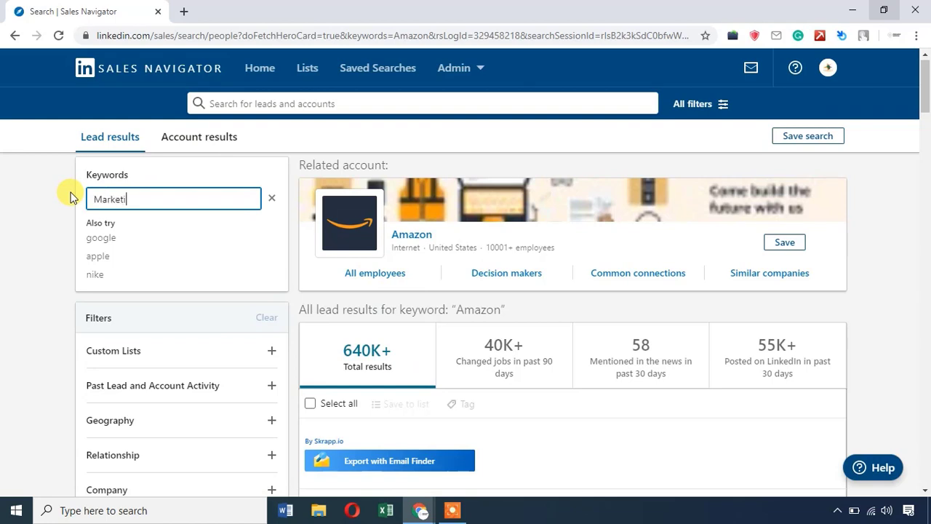
key("Return")
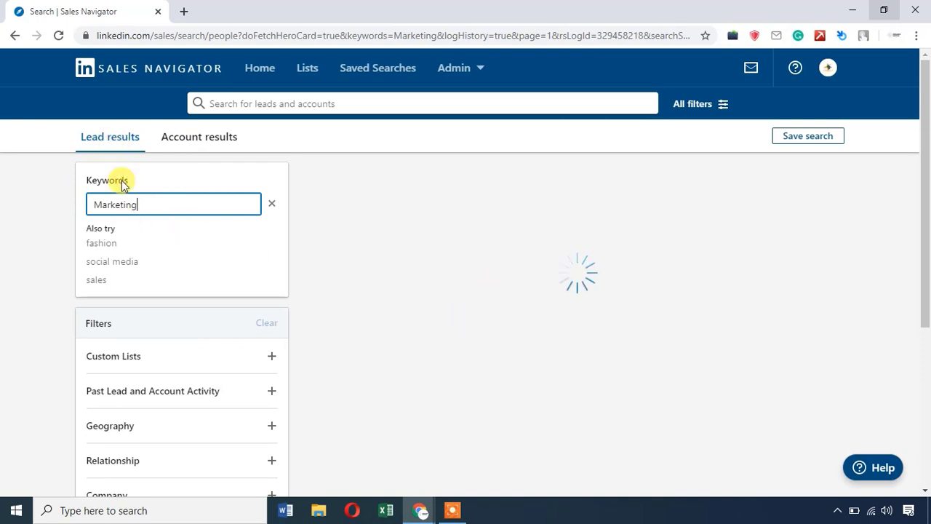
Show the account results for "Marketing" and examine the account filters, including the regions offered under Geography.
left_click(201, 145)
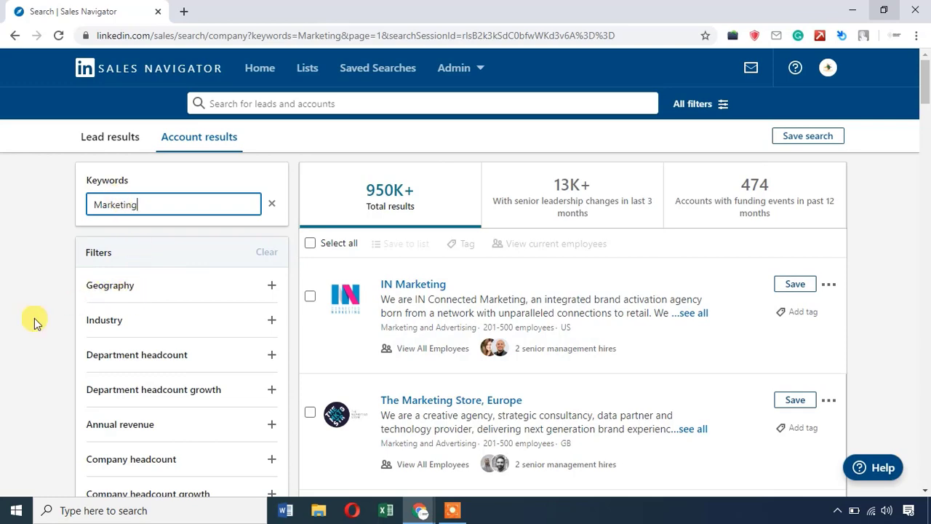
scroll(58, 295, "down", 1)
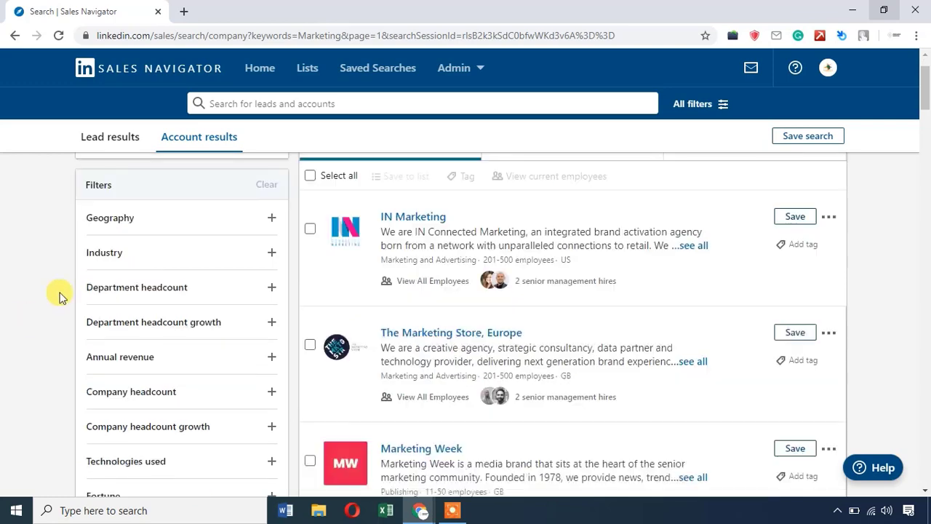
left_click(138, 219)
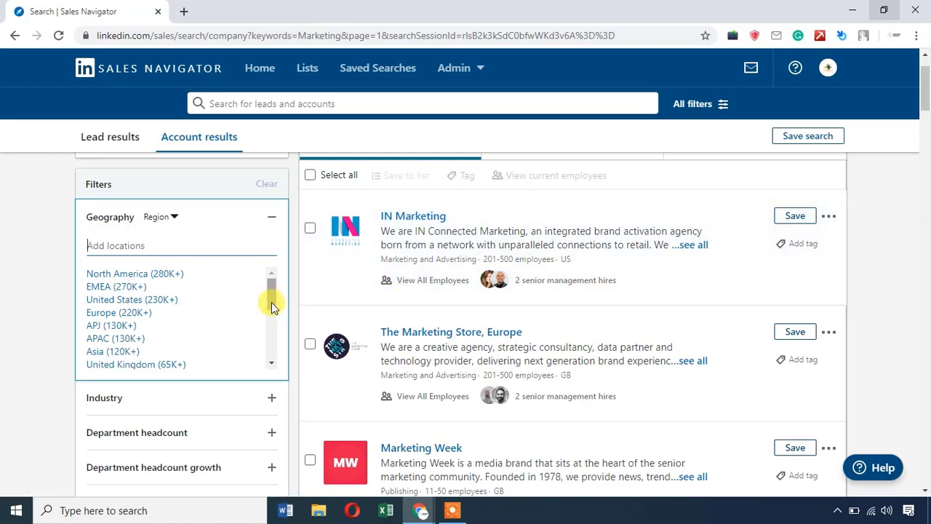
scroll(269, 316, "down", 1)
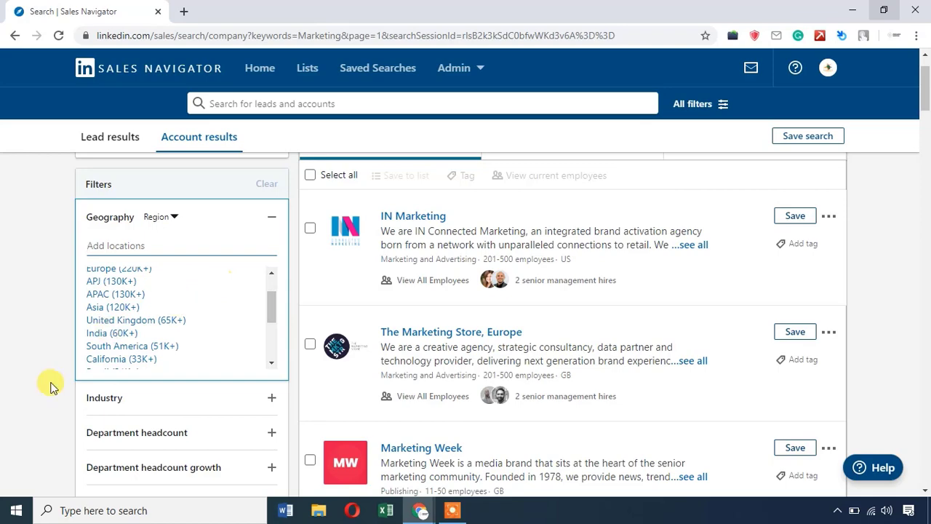
scroll(29, 407, "down", 2)
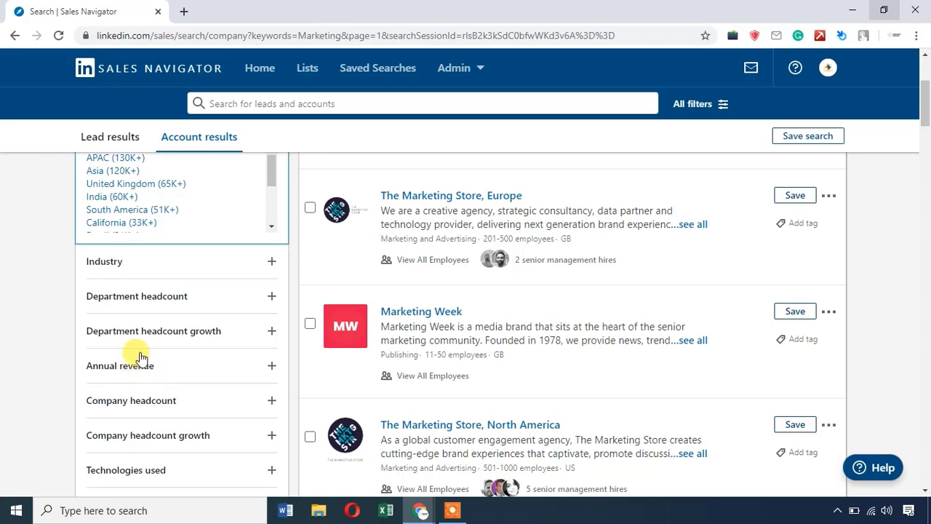
scroll(303, 312, "up", 3)
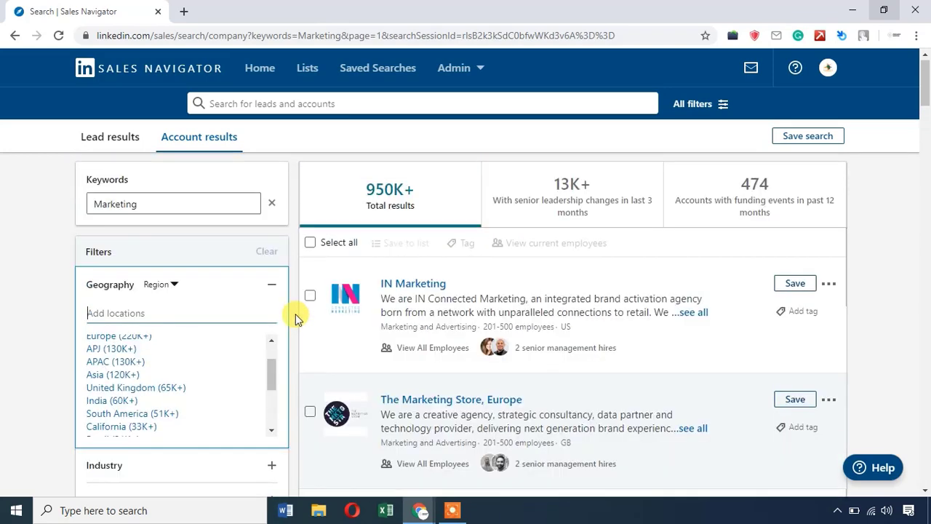
Return to the lead results for "Marketing" and examine the lead filters, including the Past Lead and Account Activity options.
left_click(104, 151)
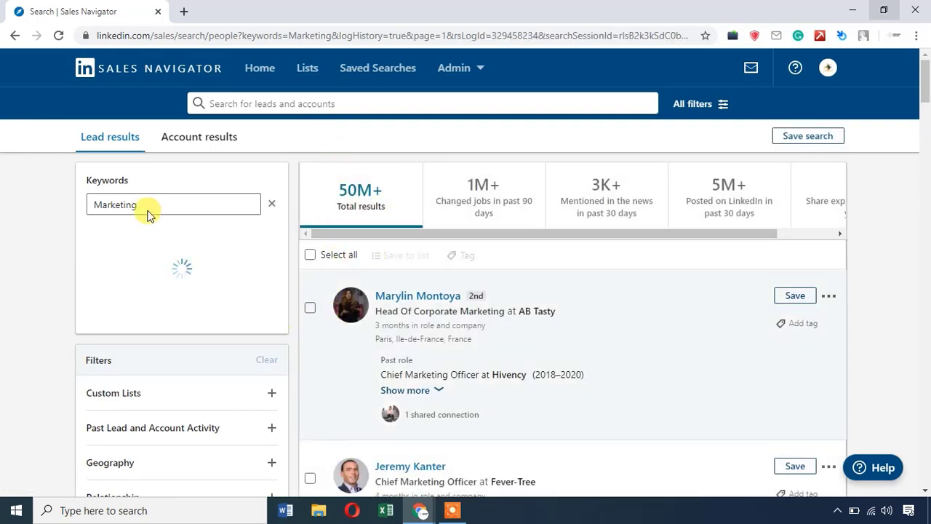
scroll(432, 263, "down", 3)
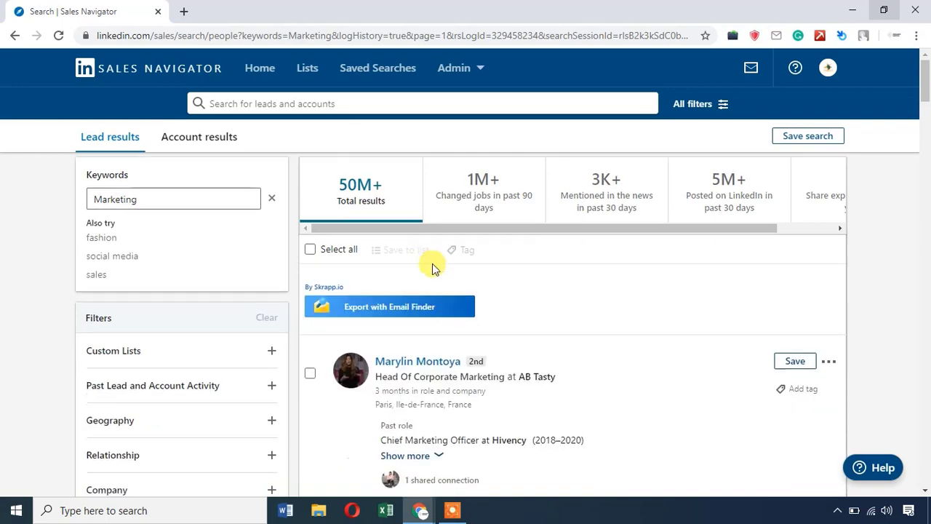
scroll(177, 430, "down", 2)
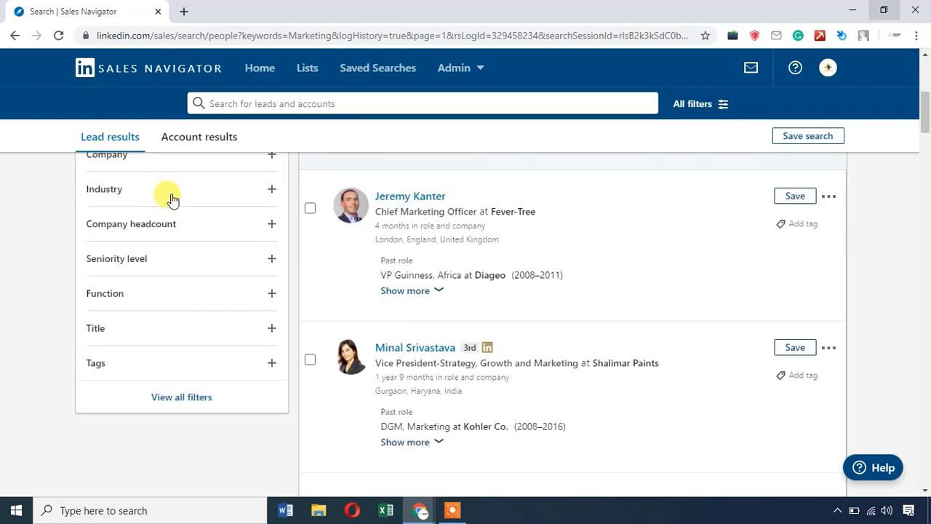
scroll(256, 255, "up", 1)
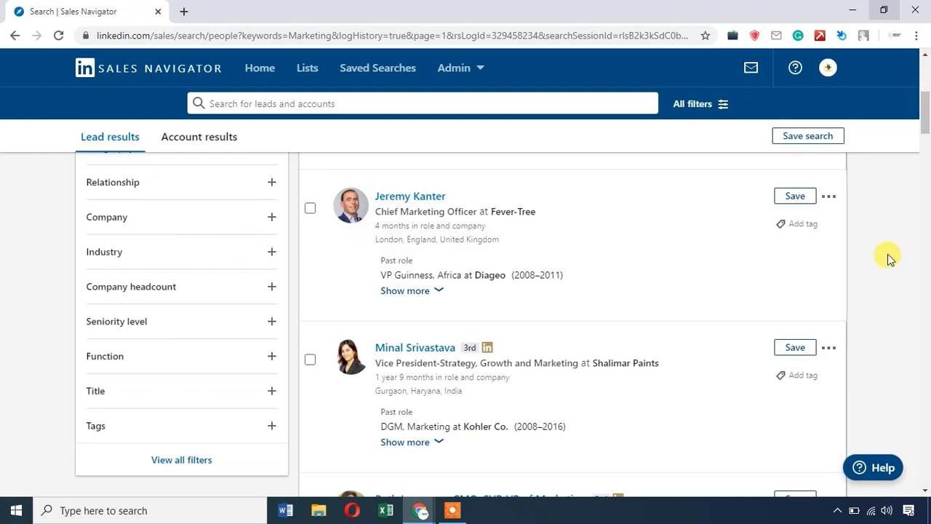
scroll(880, 240, "up", 5)
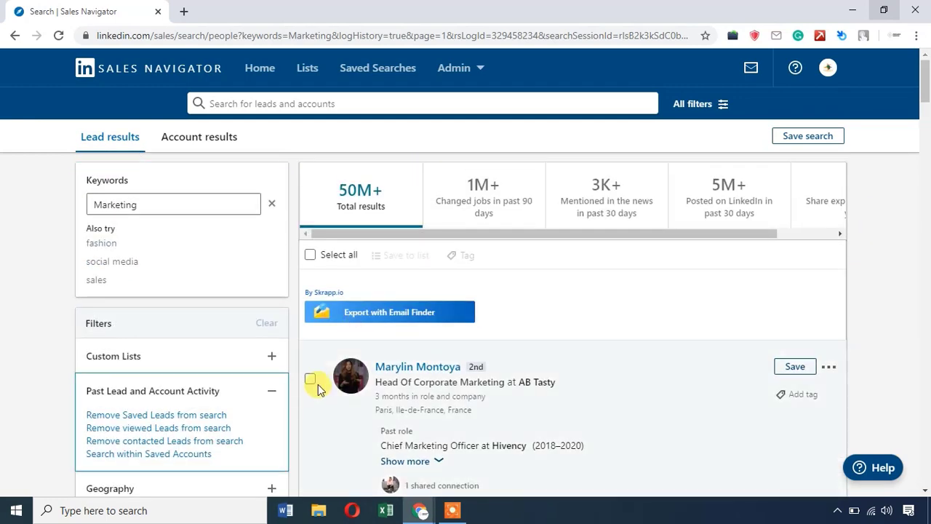
Select the first two leads in the "Marketing" results, check the list and tag options, and deselect both leads.
left_click(310, 381)
scroll(313, 385, "down", 2)
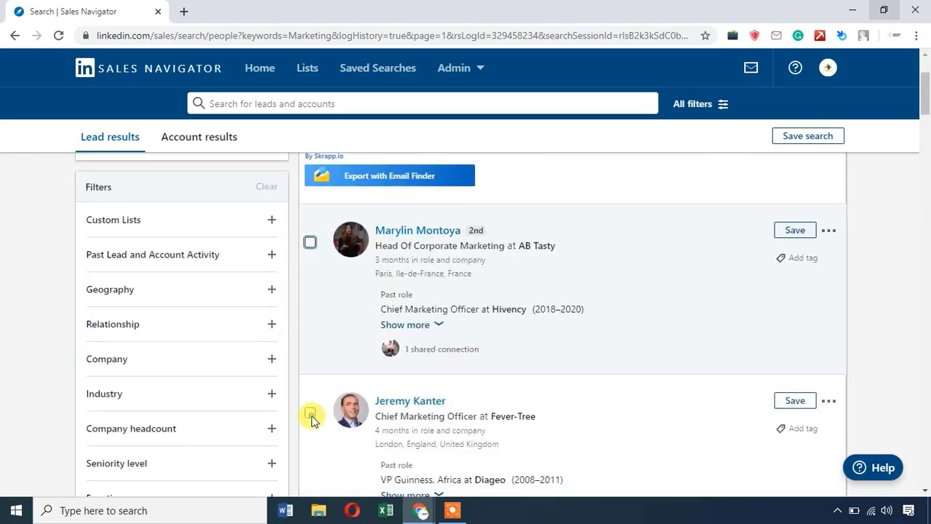
scroll(459, 368, "up", 2)
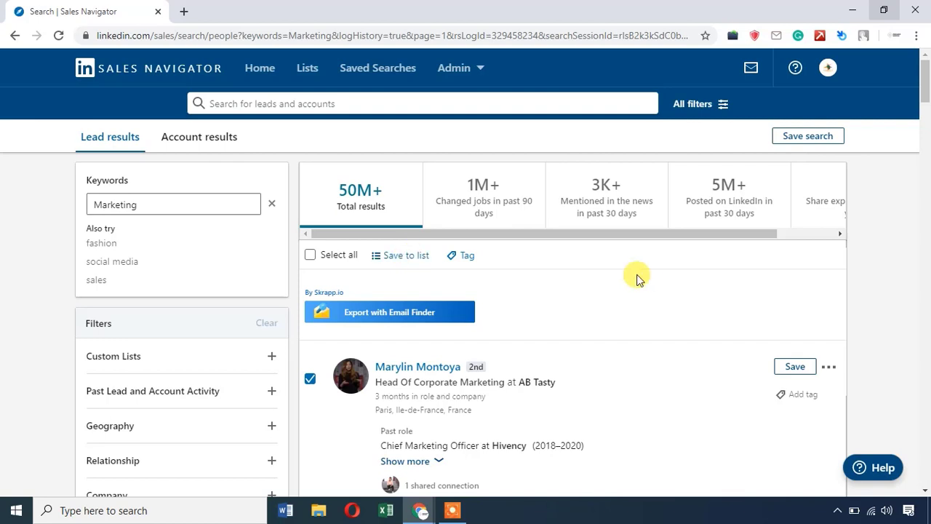
scroll(618, 309, "down", 2)
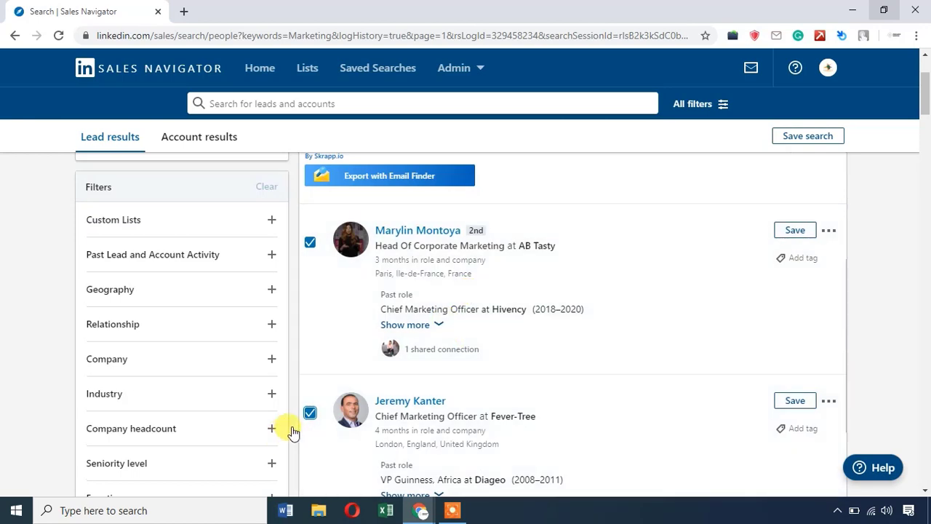
left_click(310, 413)
left_click(309, 245)
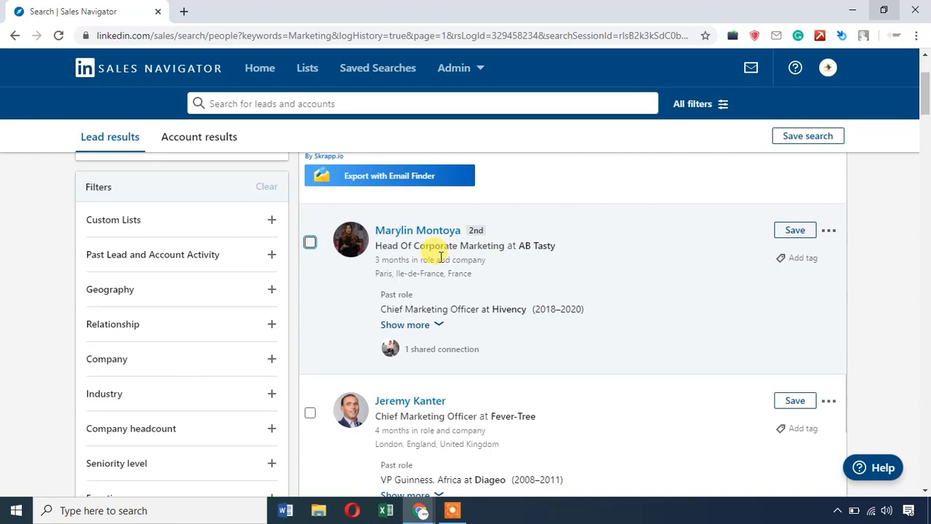
Examine the tenure, full past roles and company preview of the Chief Marketing Officer at Fever-Tree.
scroll(484, 320, "down", 2)
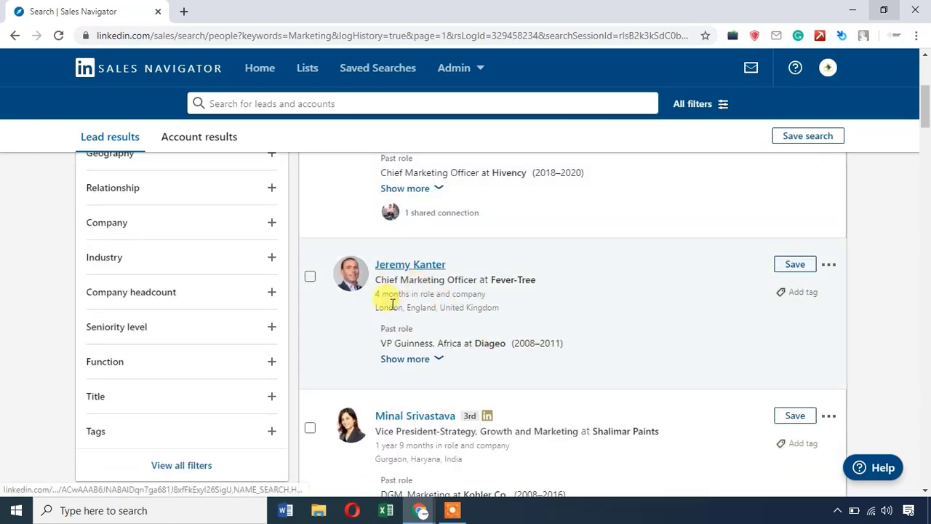
left_click_drag(393, 295, 445, 297)
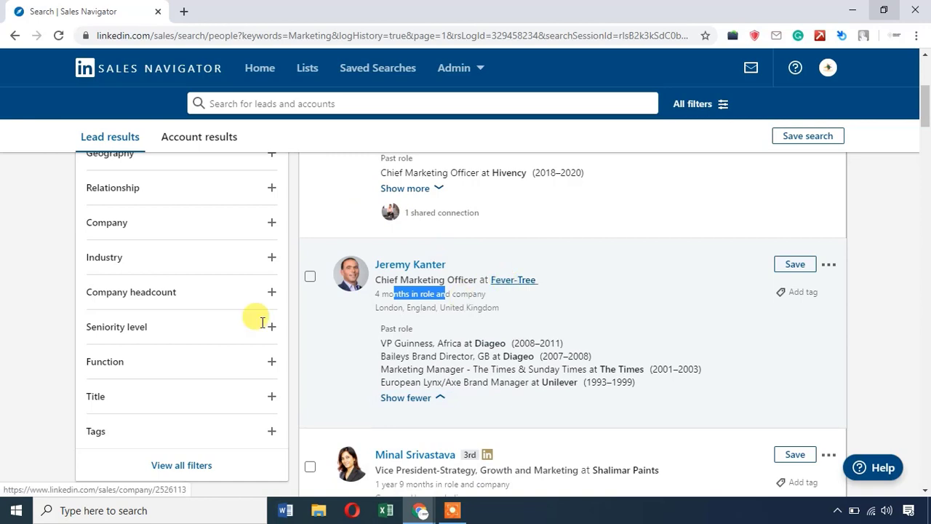
mouse_move(527, 286)
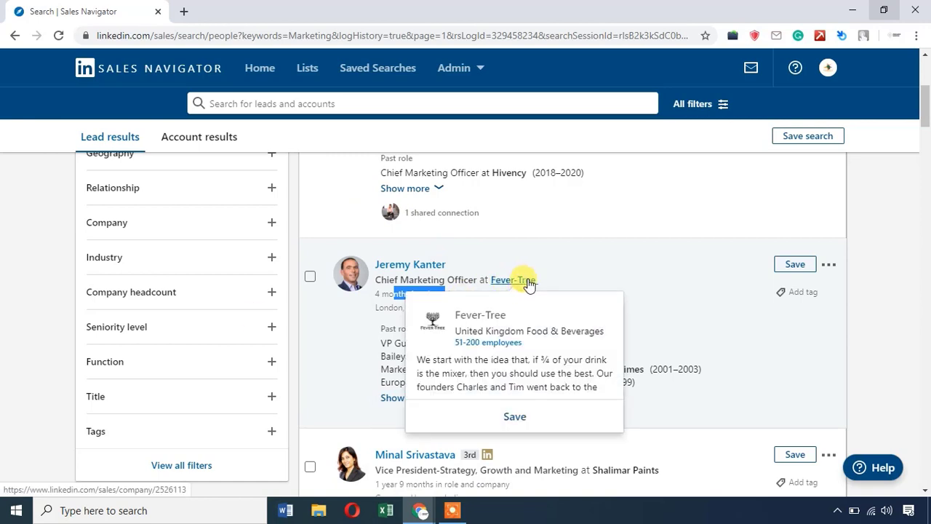
Open the Fever-Tree account page and examine its company details, website link and recommended leads.
left_click(533, 283)
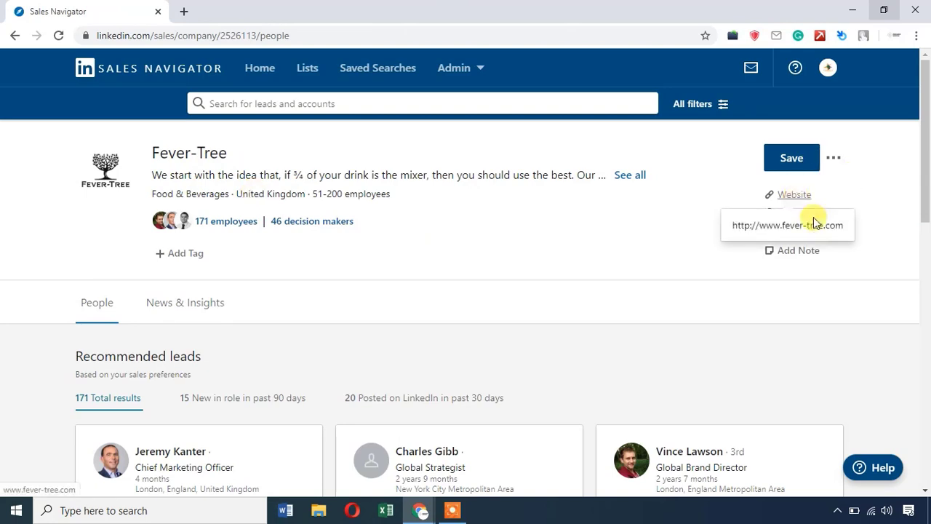
scroll(395, 306, "down", 3)
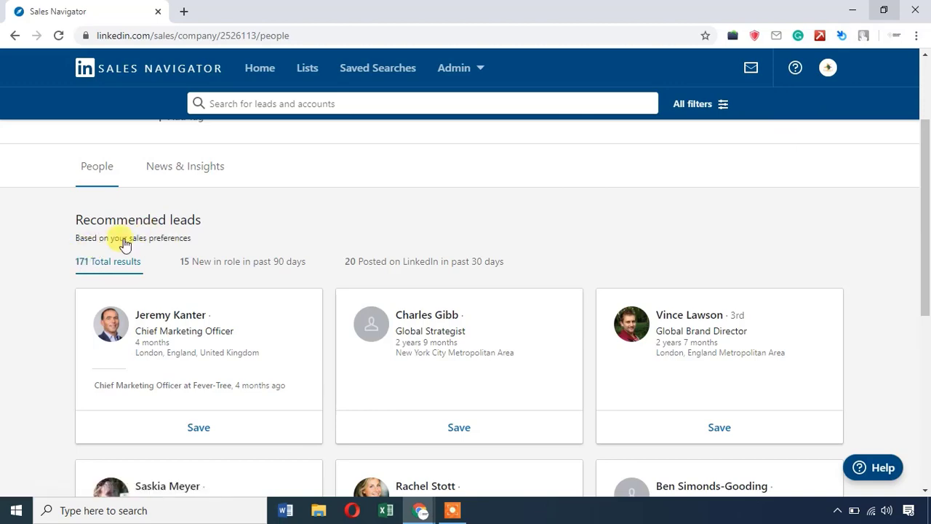
scroll(252, 317, "up", 1)
scroll(337, 353, "down", 3)
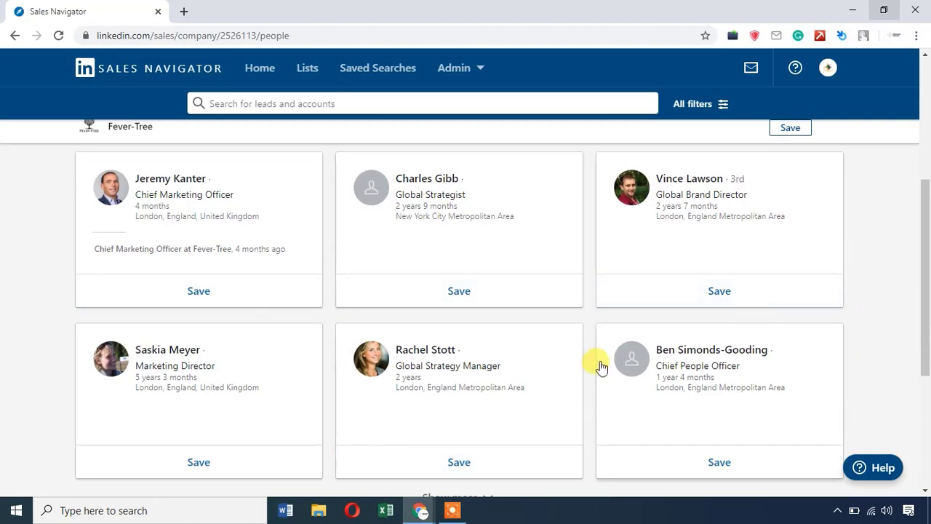
scroll(582, 315, "up", 5)
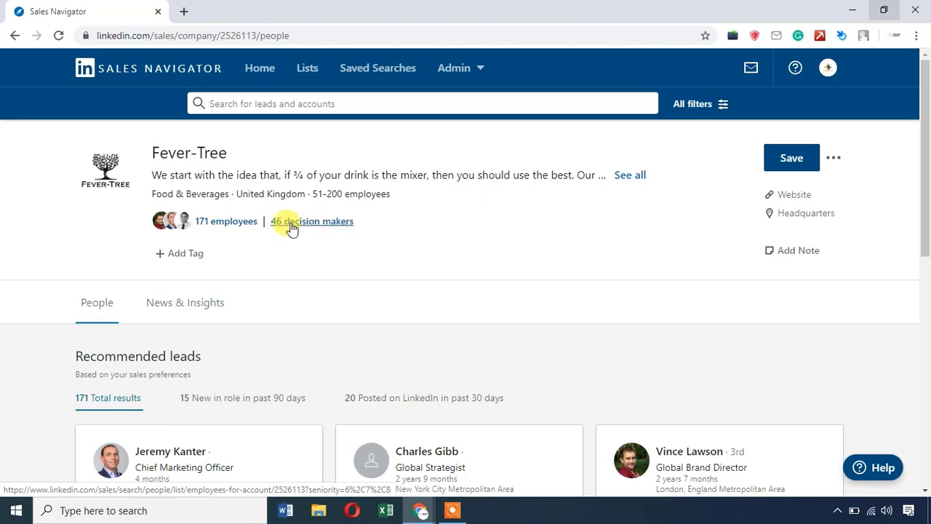
Open the list of Fever-Tree's decision makers and examine the results and the seniority levels applied as filters.
left_click(291, 223)
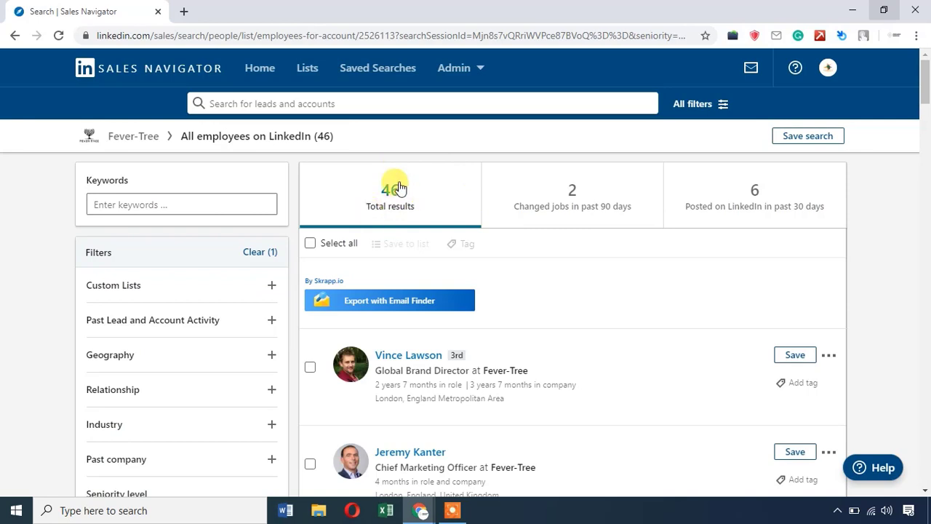
scroll(399, 187, "down", 2)
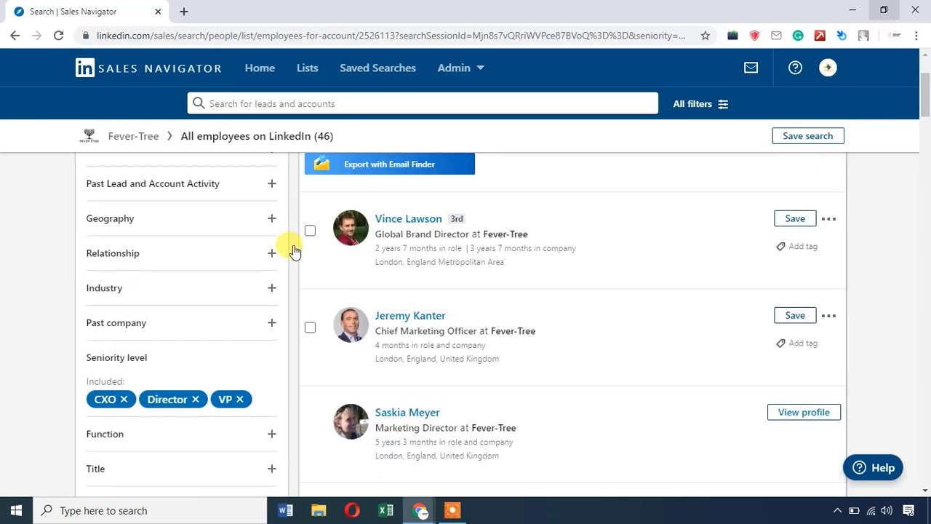
scroll(189, 233, "up", 1)
scroll(196, 204, "up", 1)
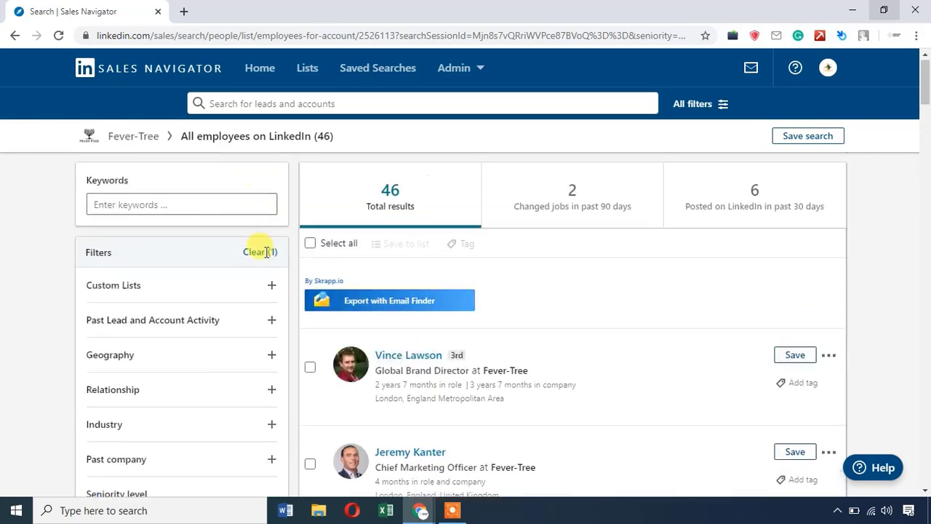
Open the complete set of lead search filters and examine the top, role and tenure, company and other filter groups.
scroll(258, 244, "down", 2)
scroll(229, 281, "down", 1)
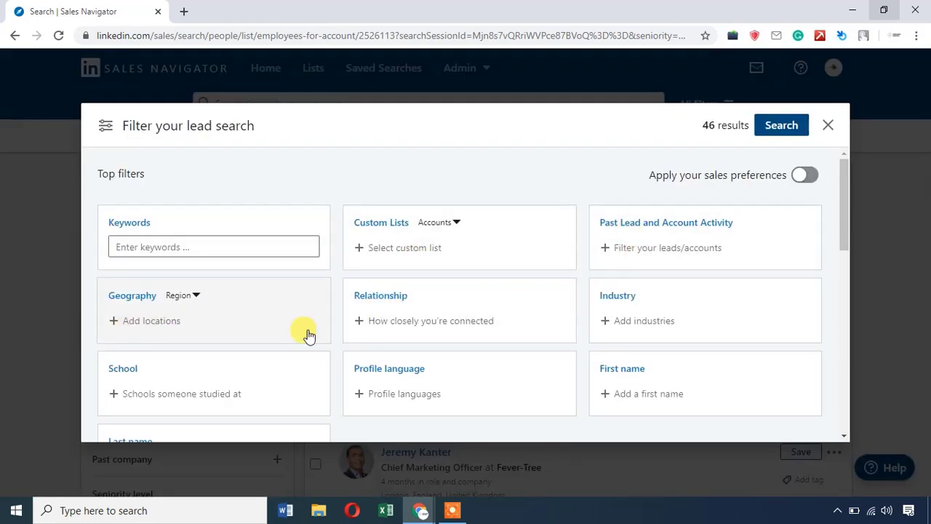
scroll(705, 327, "down", 2)
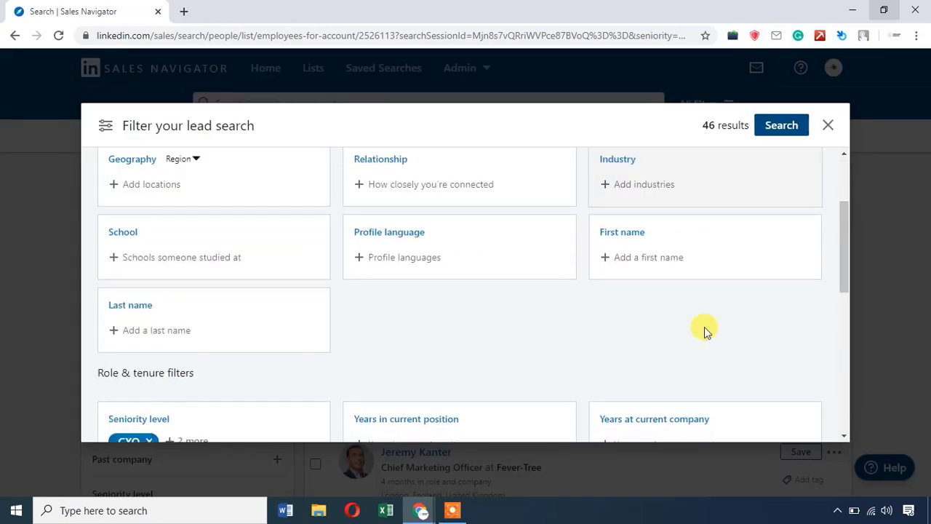
scroll(486, 289, "down", 1)
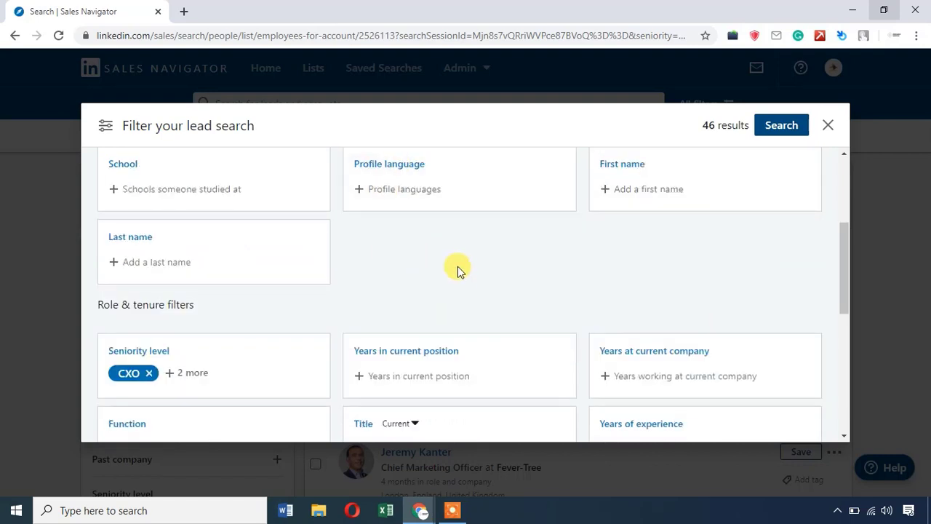
scroll(473, 313, "down", 1)
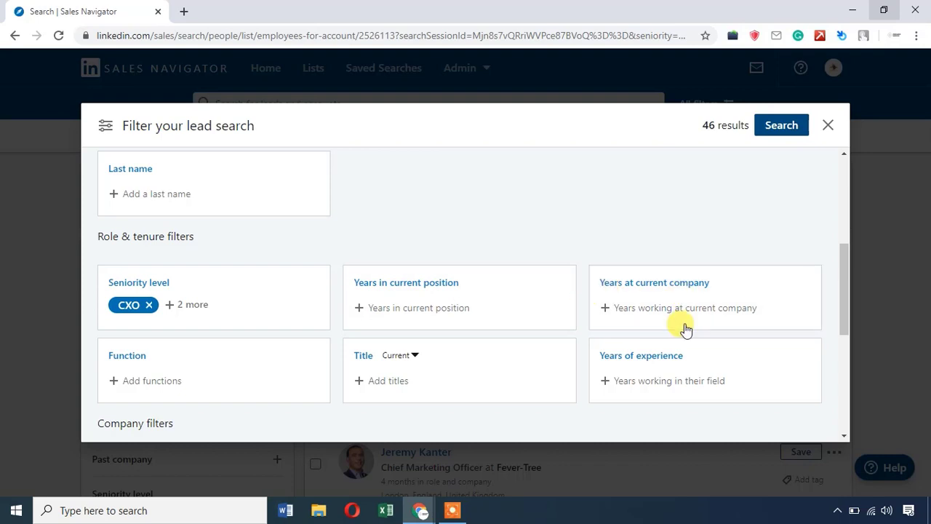
scroll(542, 295, "down", 1)
scroll(543, 295, "up", 1)
scroll(542, 295, "down", 2)
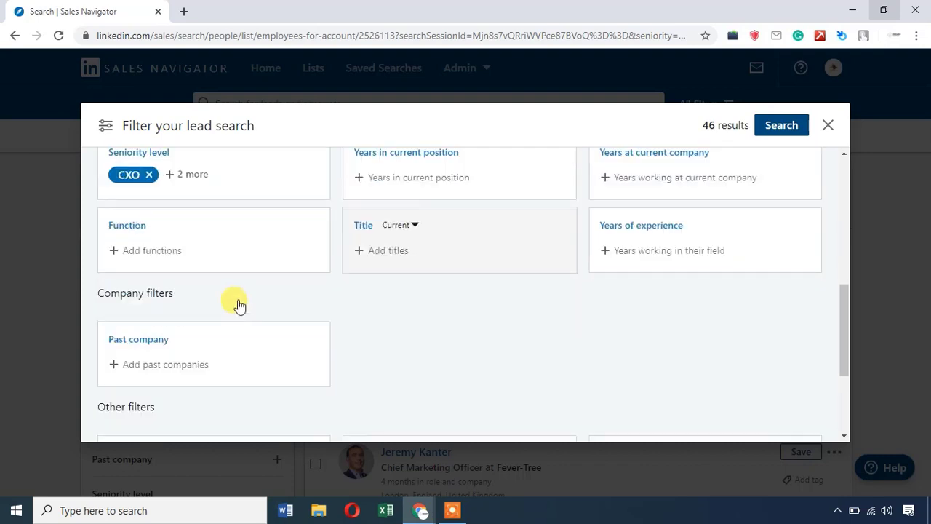
scroll(379, 314, "down", 1)
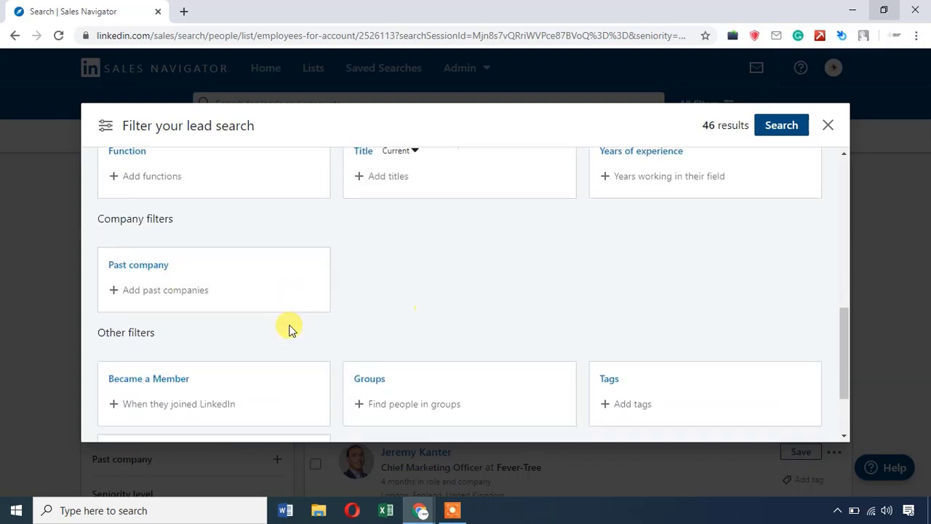
scroll(290, 324, "down", 2)
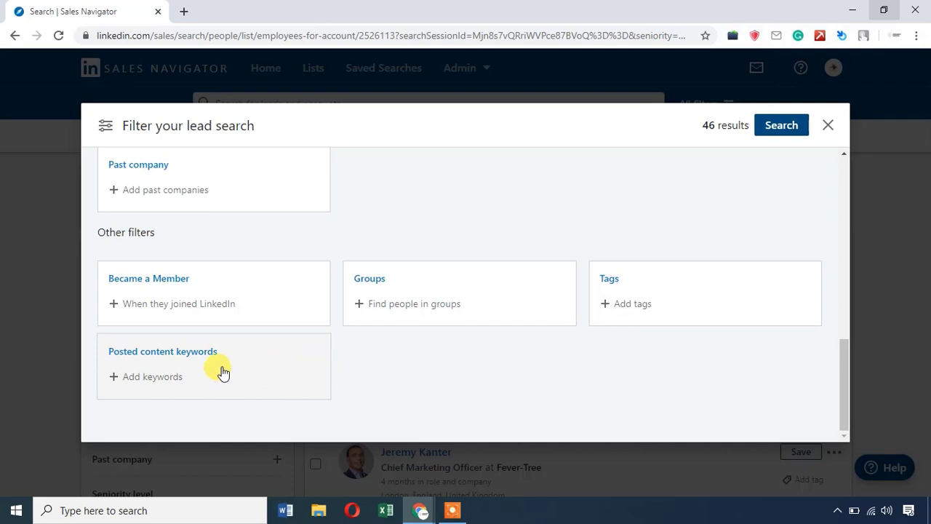
scroll(823, 312, "up", 10)
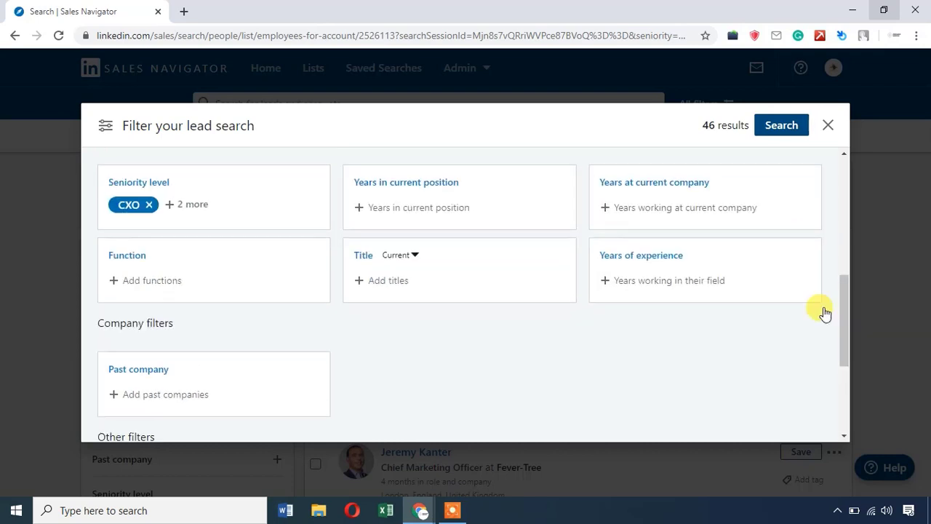
Leave the lead search filters without saving them and look over the list of Fever-Tree's decision makers again.
scroll(844, 232, "up", 3)
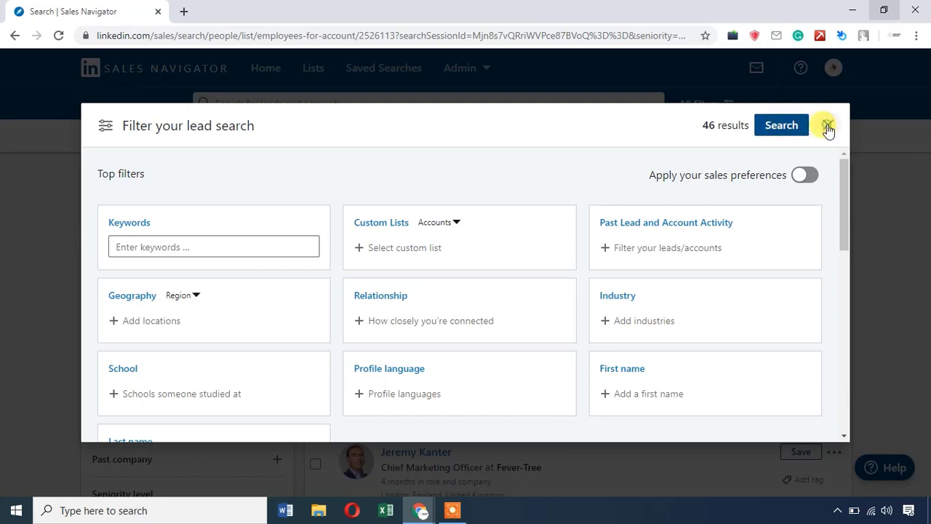
key("Escape")
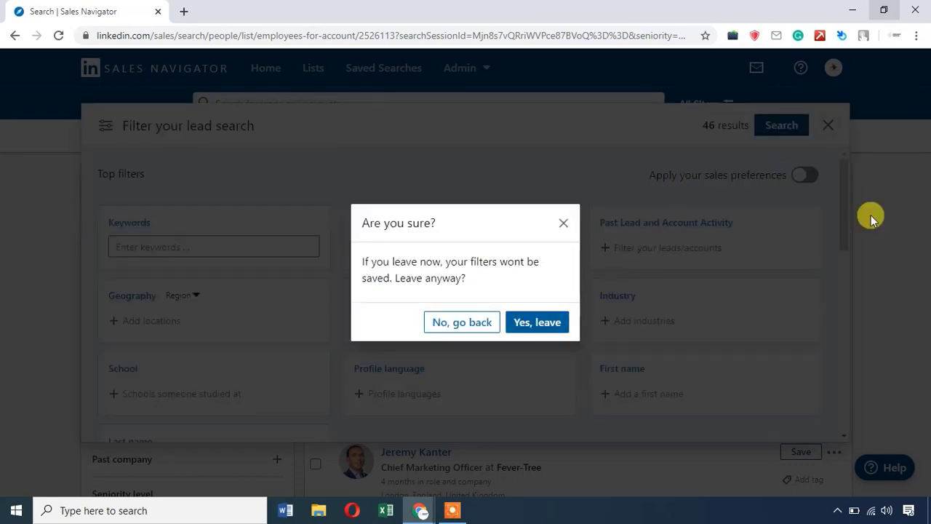
left_click(561, 320)
scroll(765, 340, "up", 5)
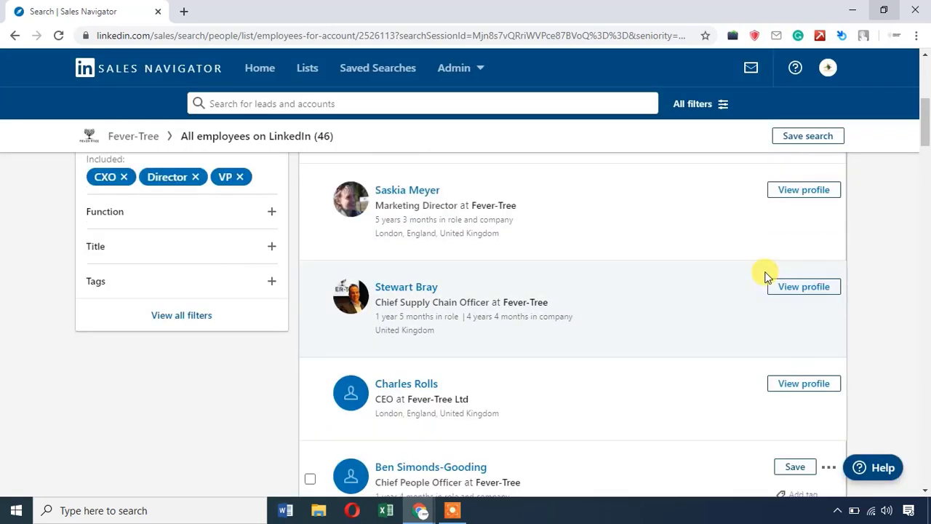
scroll(764, 280, "up", 1)
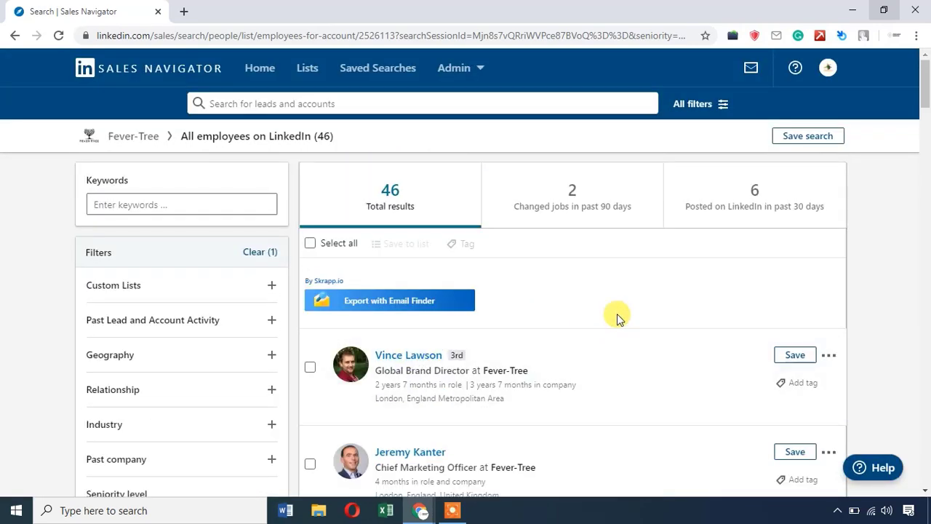
scroll(617, 316, "down", 1)
scroll(617, 315, "up", 1)
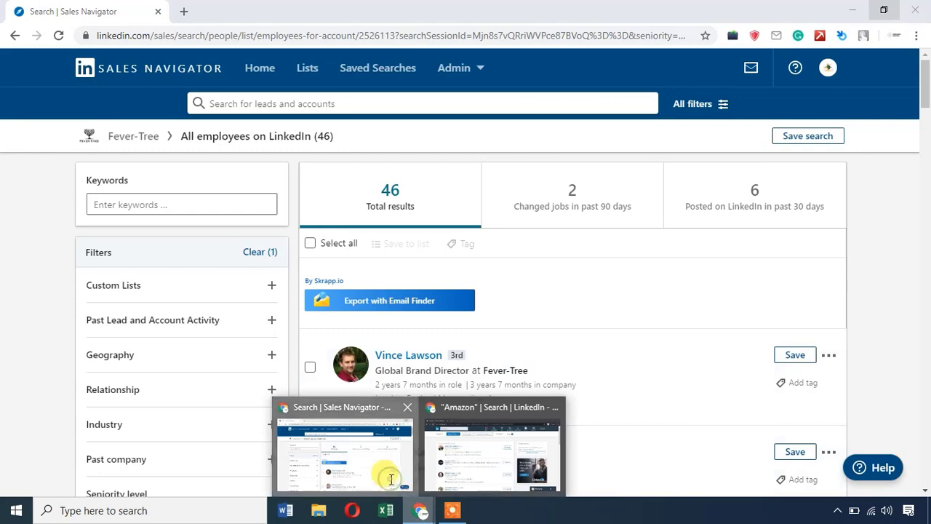
Switch to the regular LinkedIn window and choose finding leads more effectively as the purpose of Premium.
left_click(445, 486)
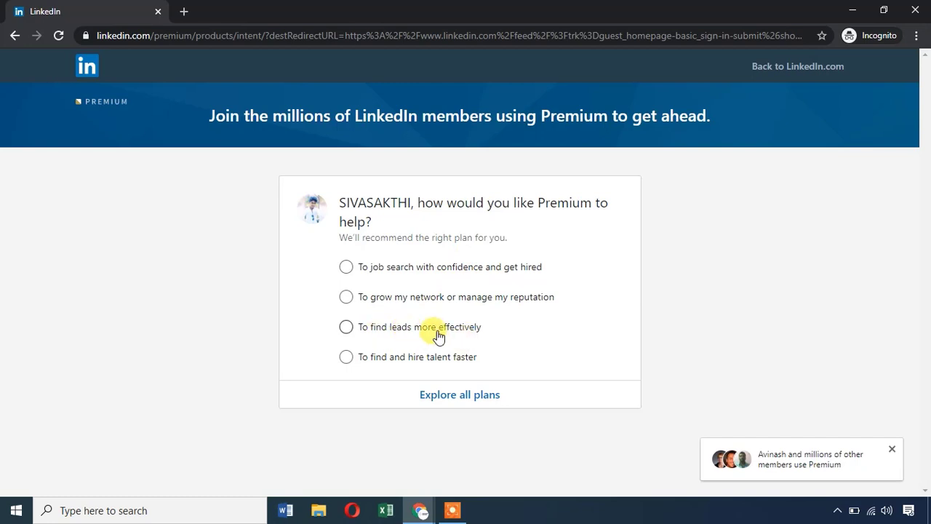
left_click(358, 335)
left_click(434, 328)
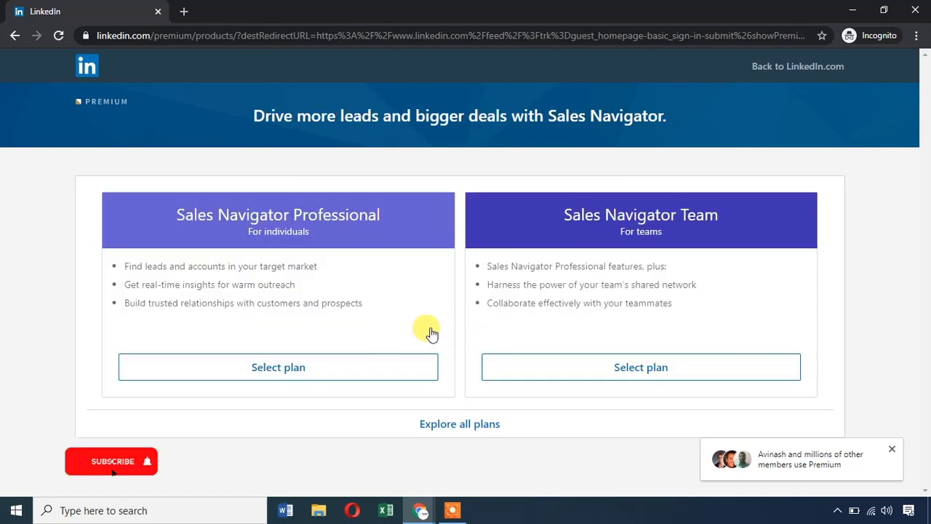